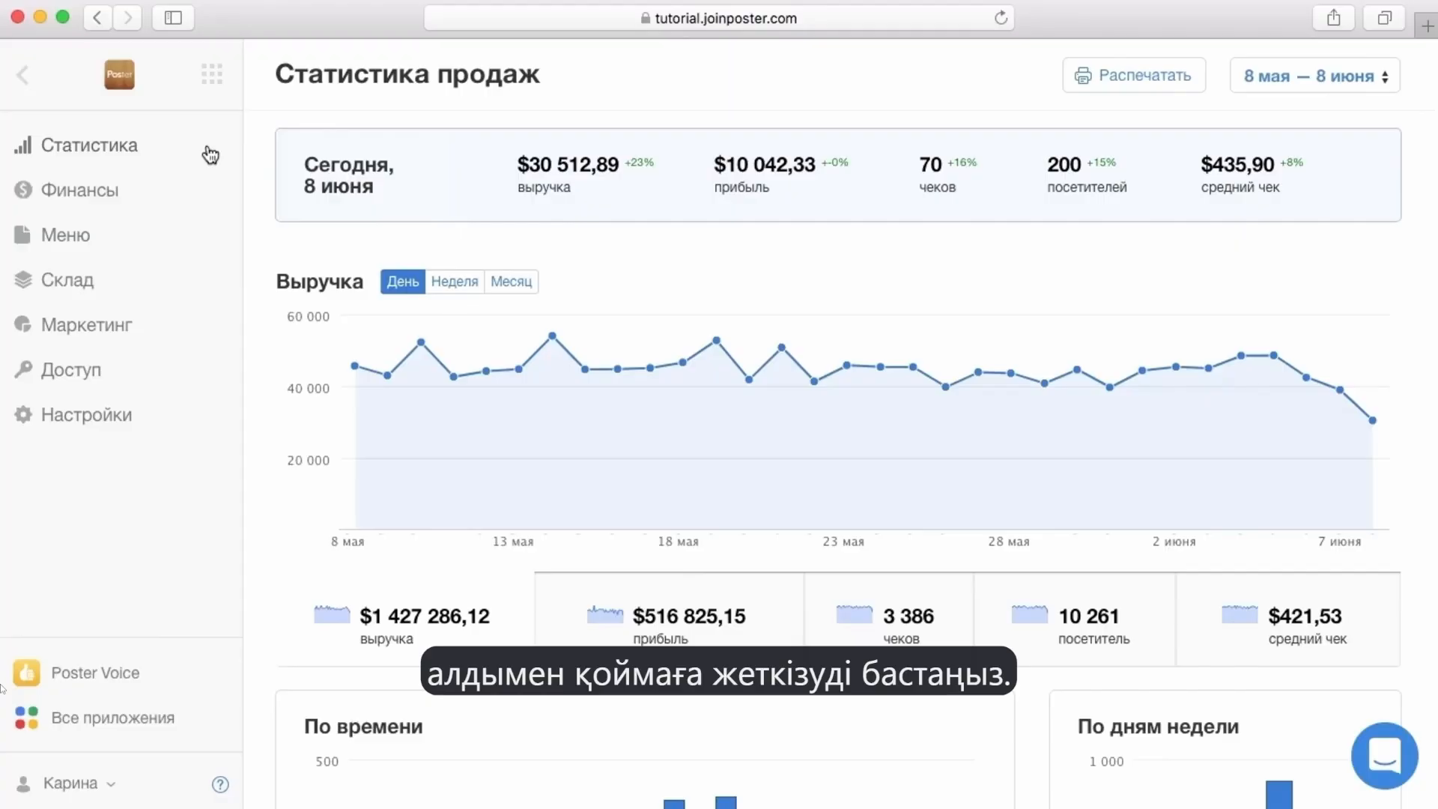
Start a new supply (Поставка) in the warehouse section and set its date and time to 06.06.2018, 13:30
{"action": "left_click", "coordinate": [84, 286]}
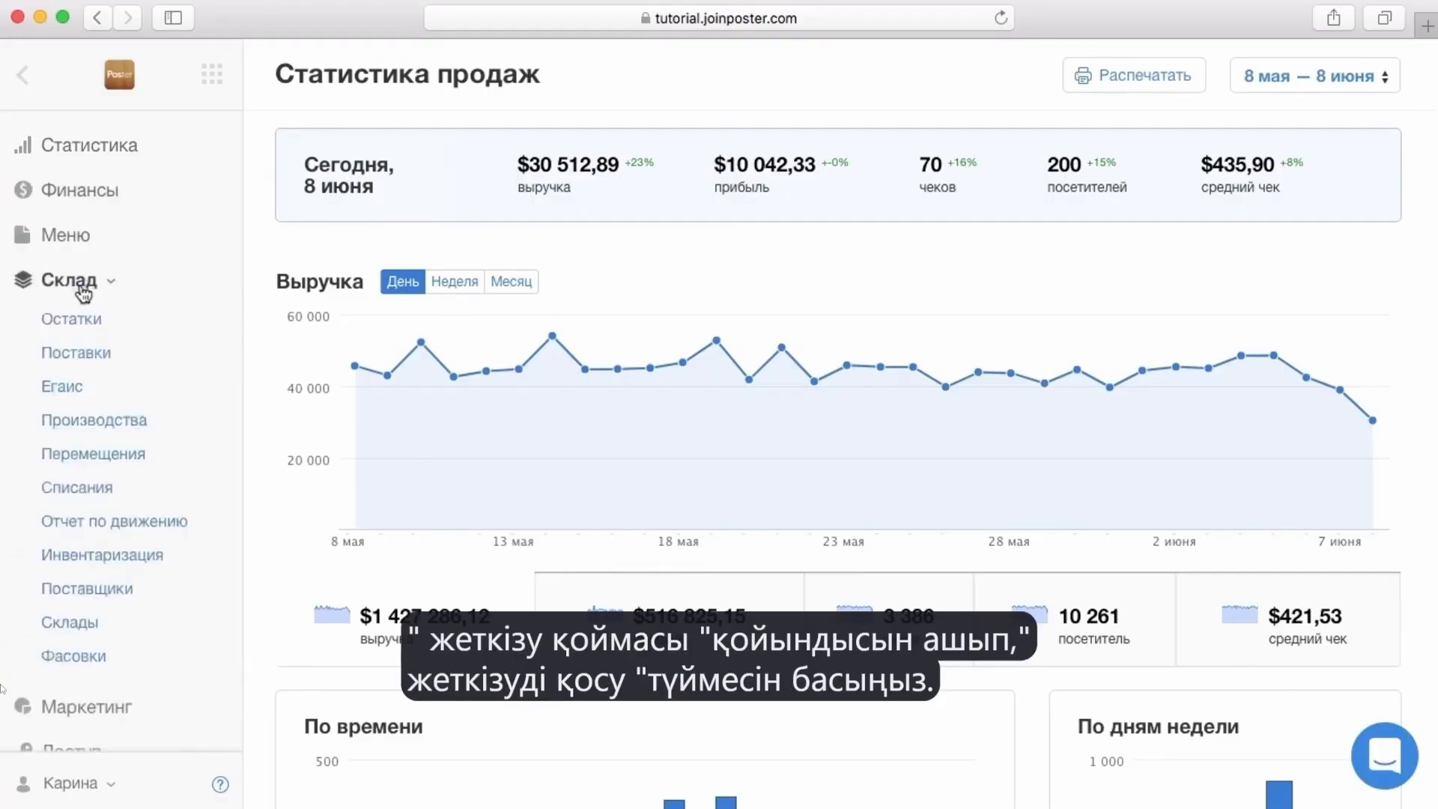
{"action": "left_click", "coordinate": [85, 355]}
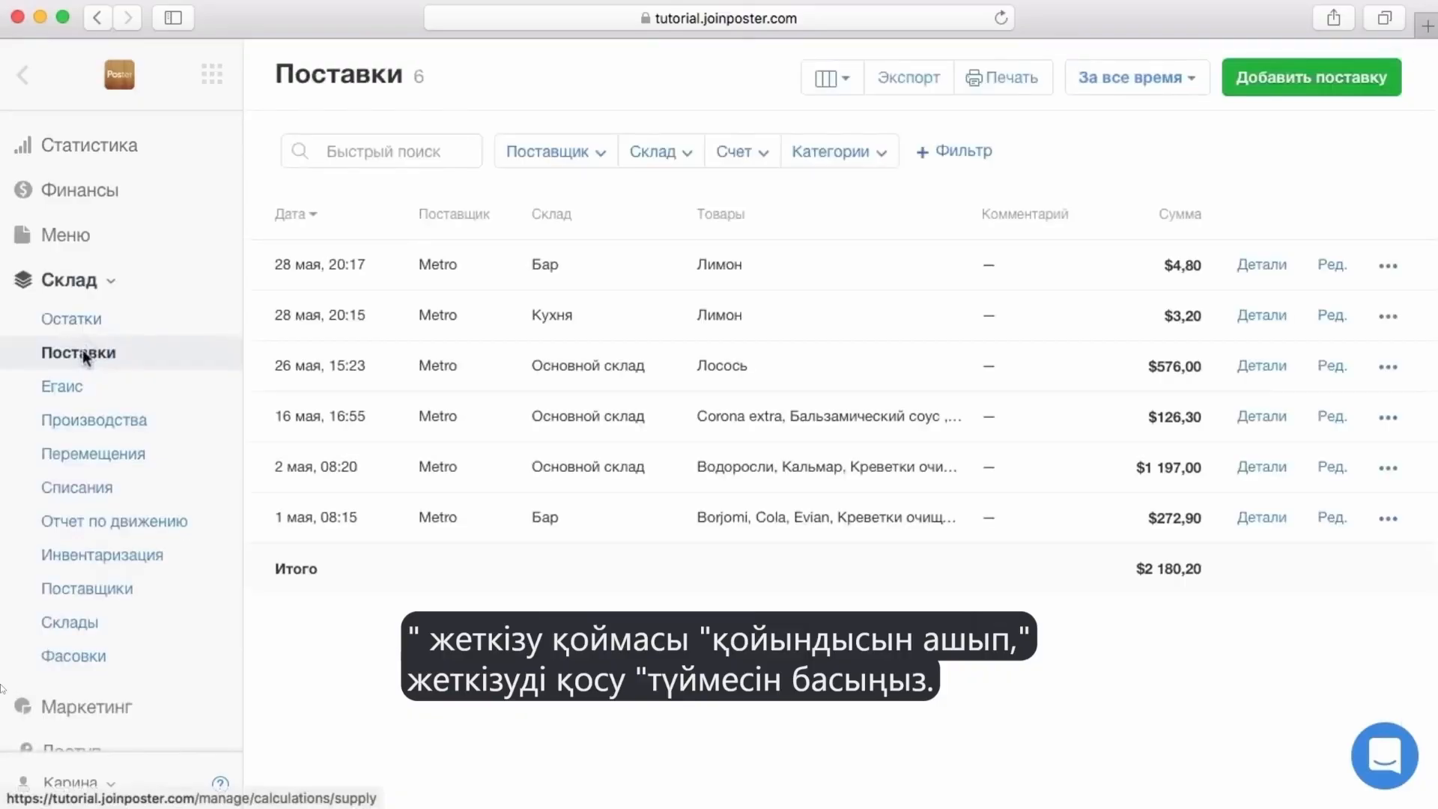
{"action": "left_click", "coordinate": [1257, 80]}
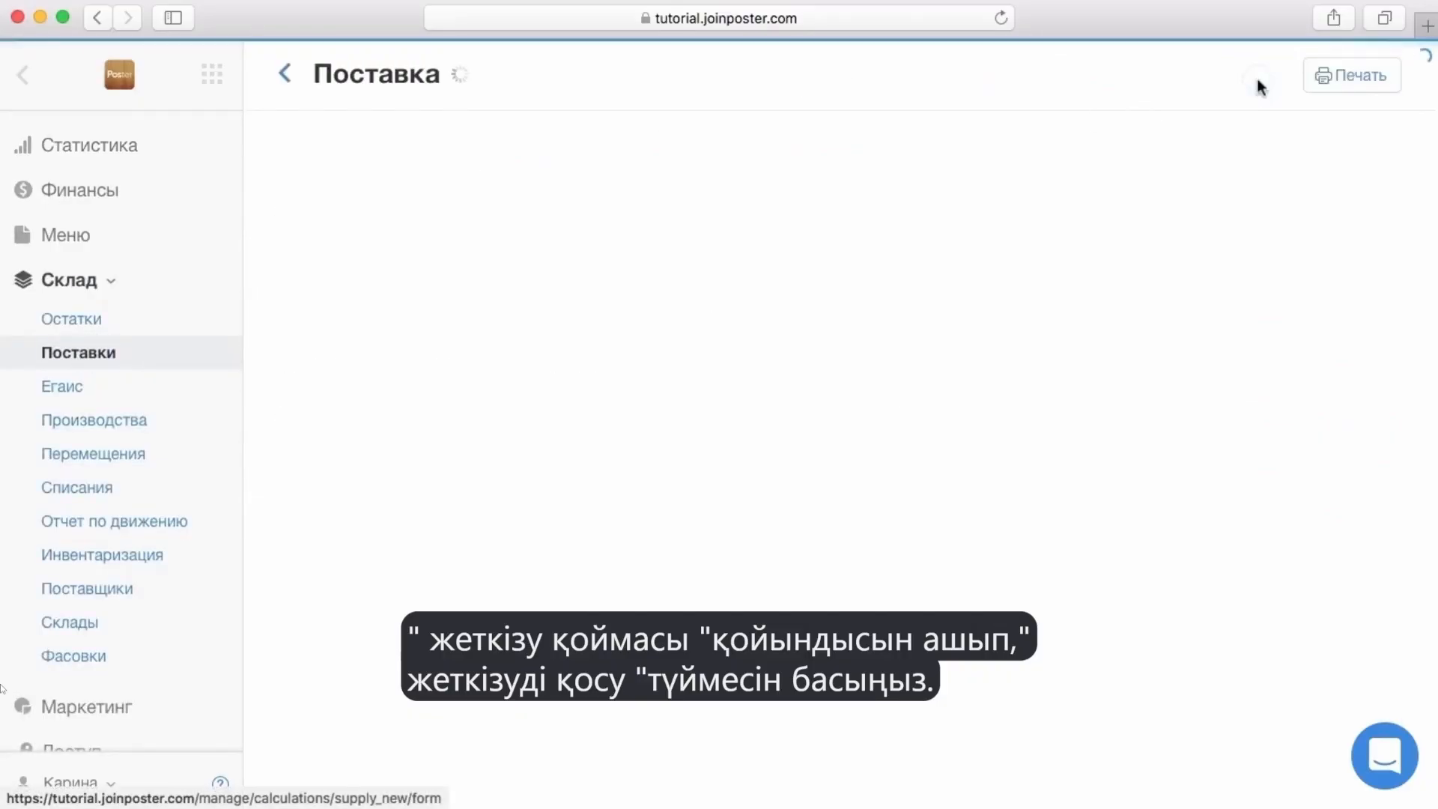
{"action": "left_click", "coordinate": [751, 149]}
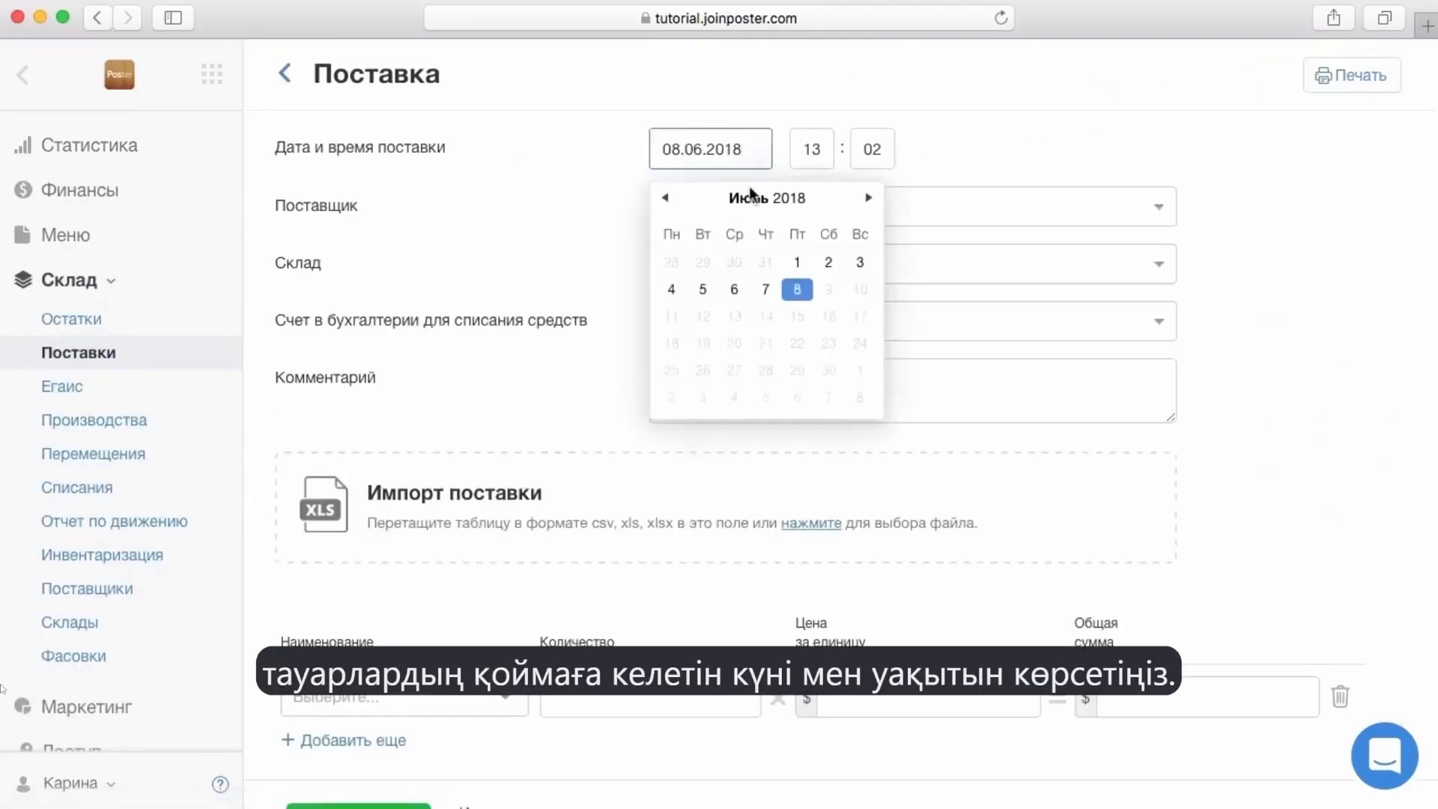
{"action": "left_click", "coordinate": [797, 289]}
{"action": "left_click", "coordinate": [869, 149]}
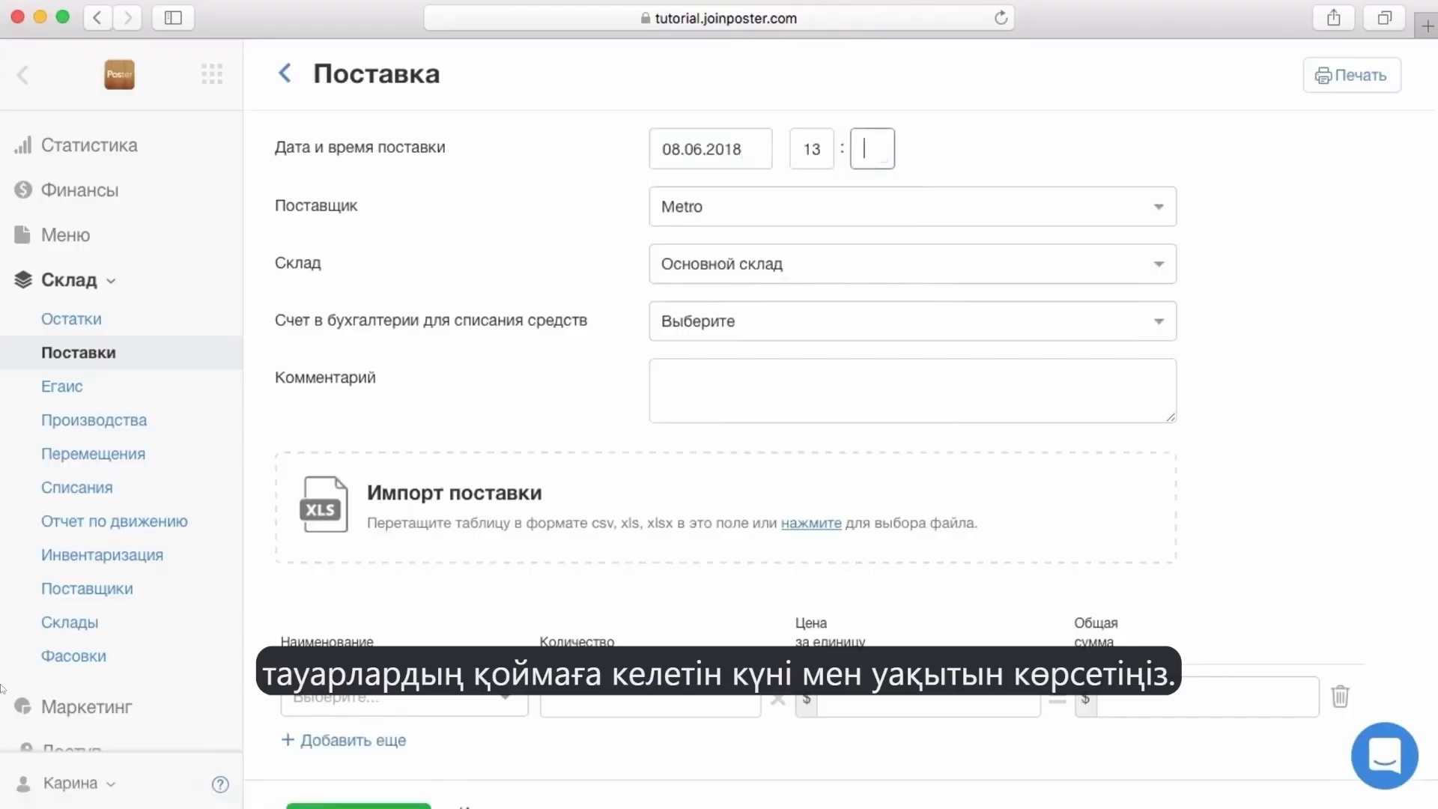
{"action": "type", "text": "30"}
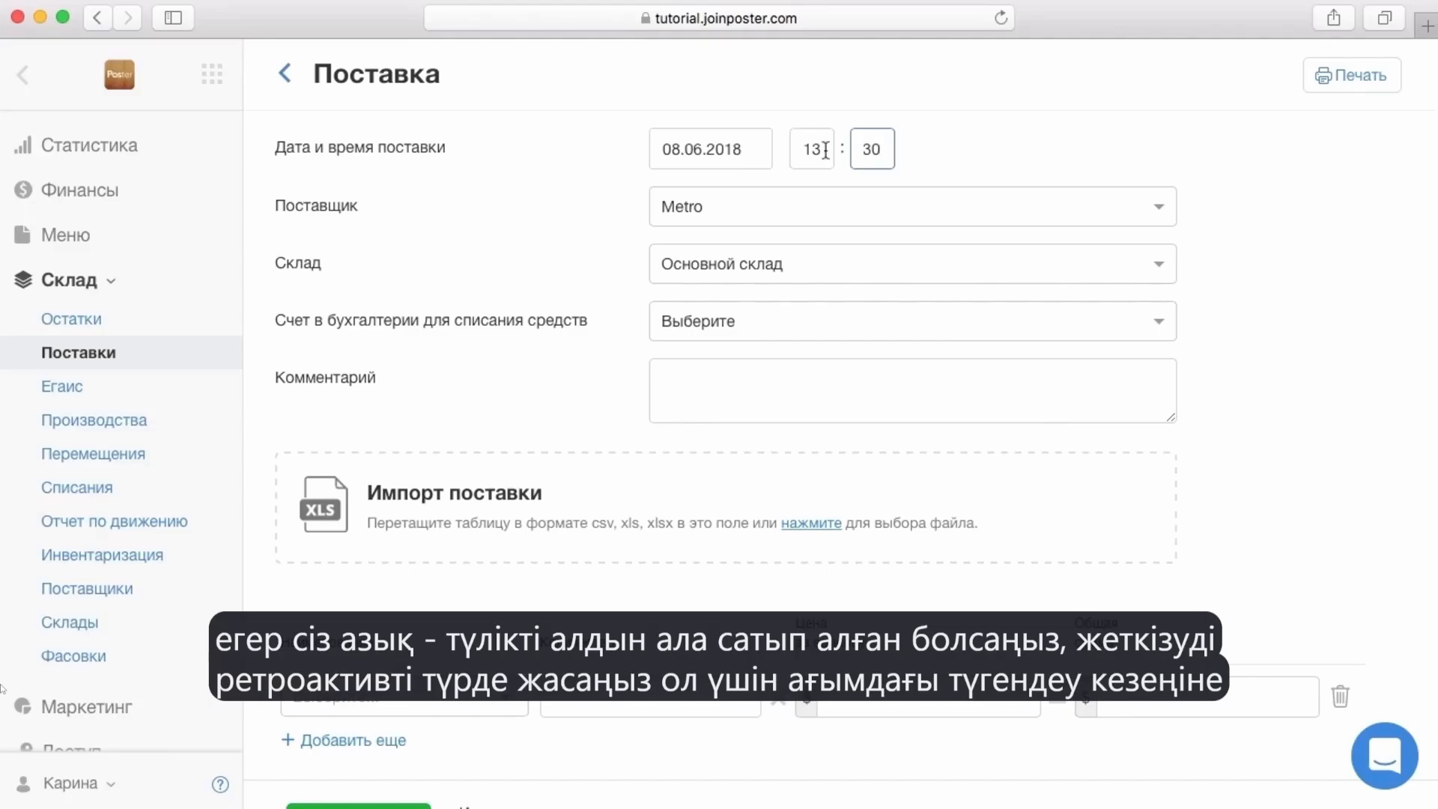
{"action": "left_click", "coordinate": [756, 149]}
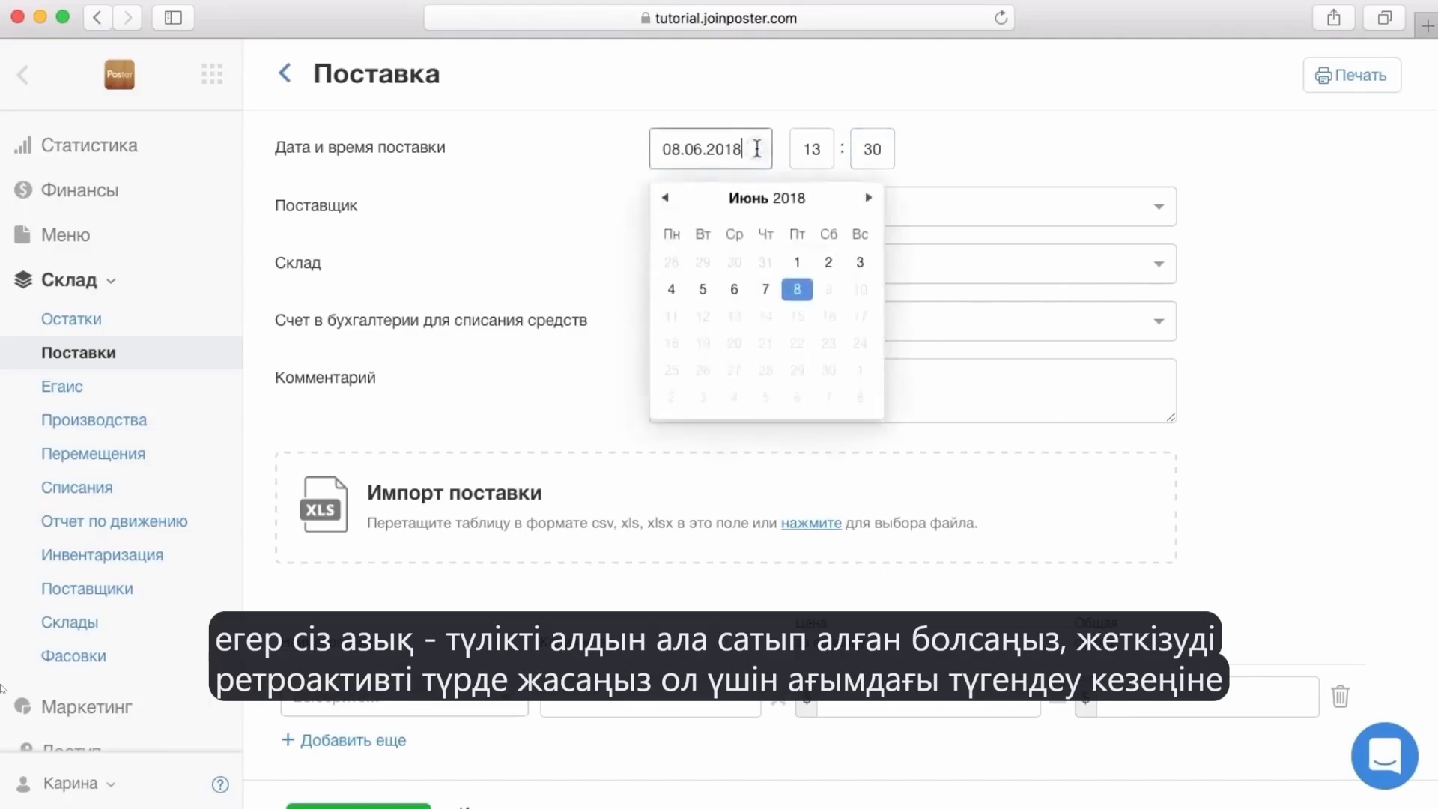
{"action": "left_click", "coordinate": [734, 290]}
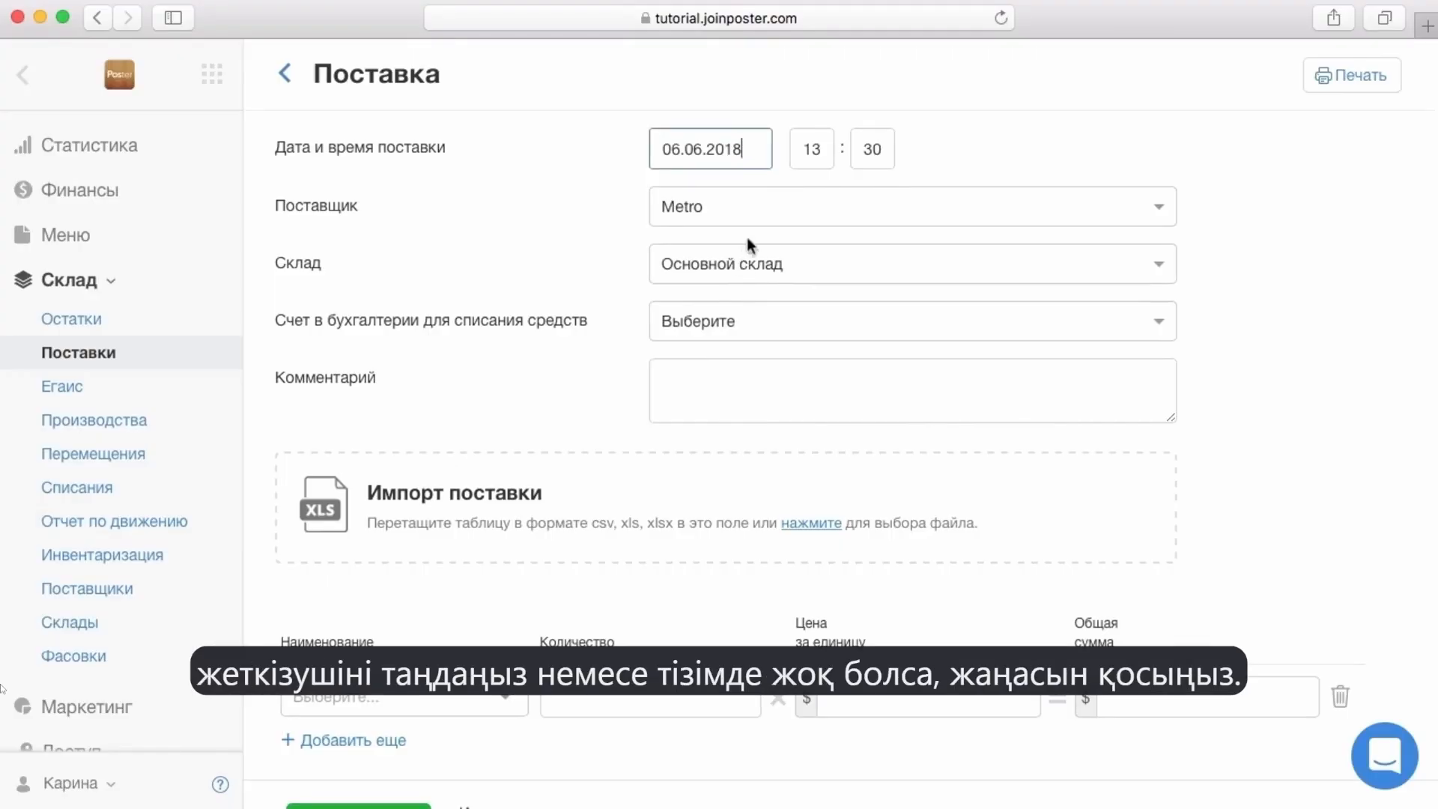
Add a new supplier named Ашан to the supply, filling in the supplier's address
{"action": "left_click", "coordinate": [756, 208]}
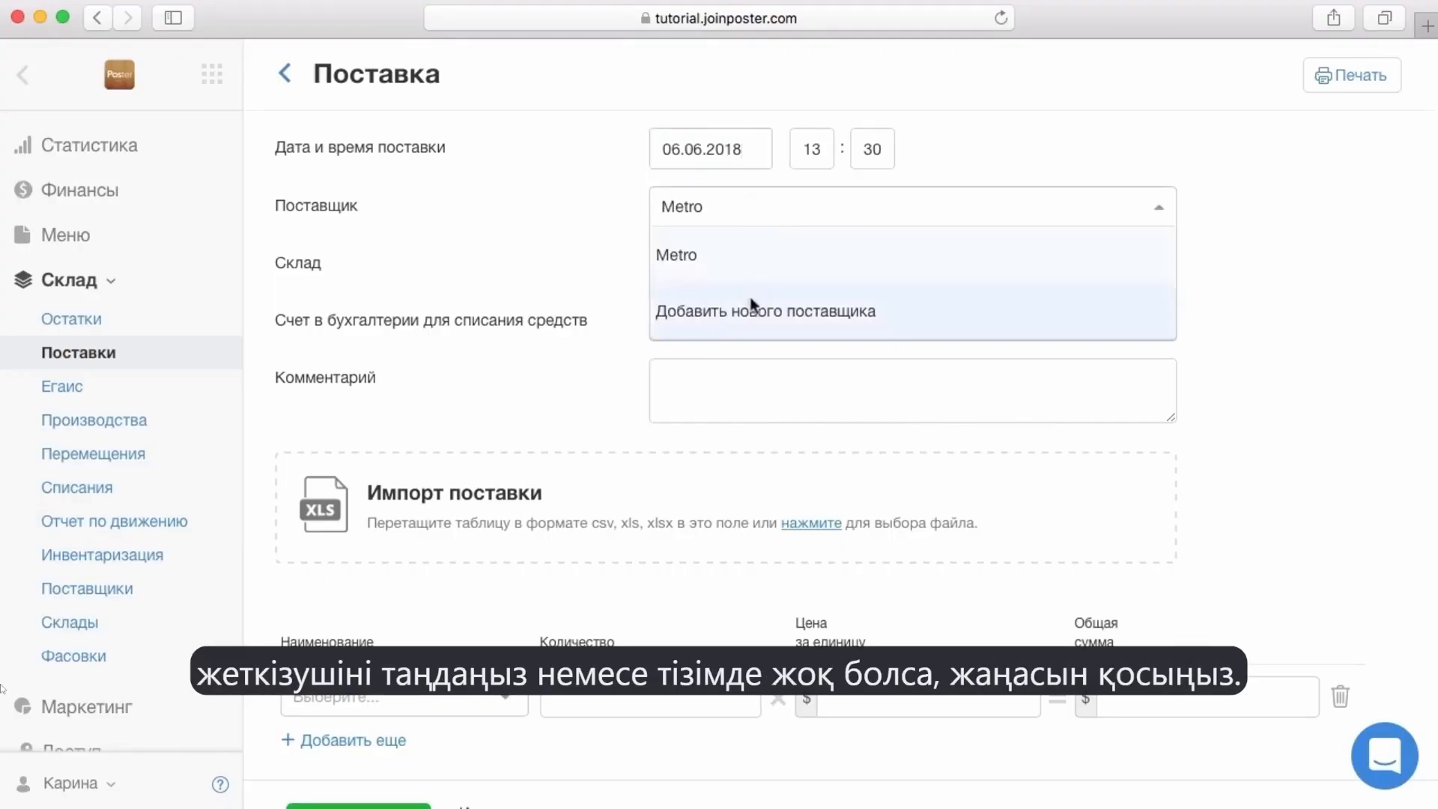
{"action": "left_click", "coordinate": [748, 324]}
{"action": "type", "text": "Aшан"}
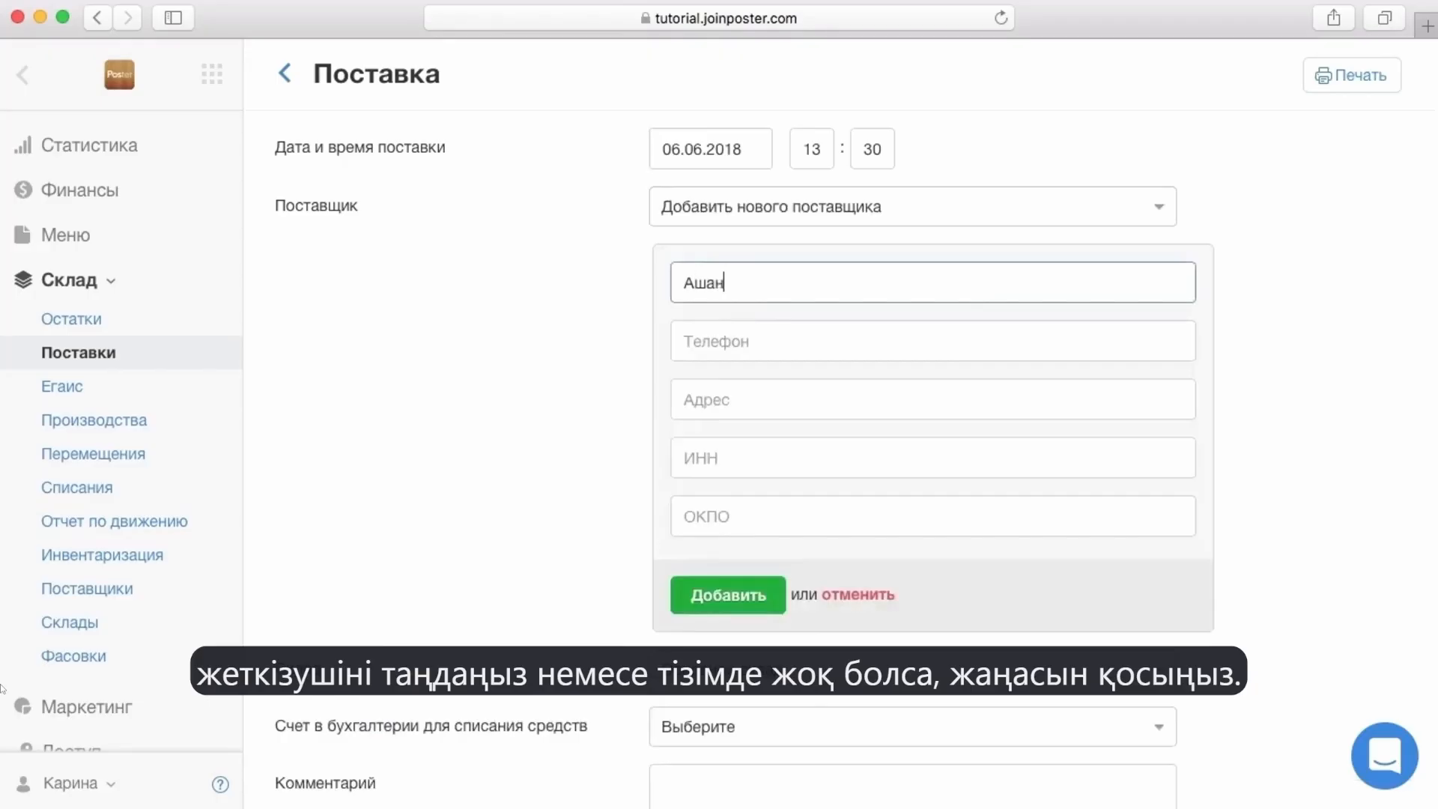
{"action": "left_click", "coordinate": [744, 398]}
{"action": "type", "text": "у"}
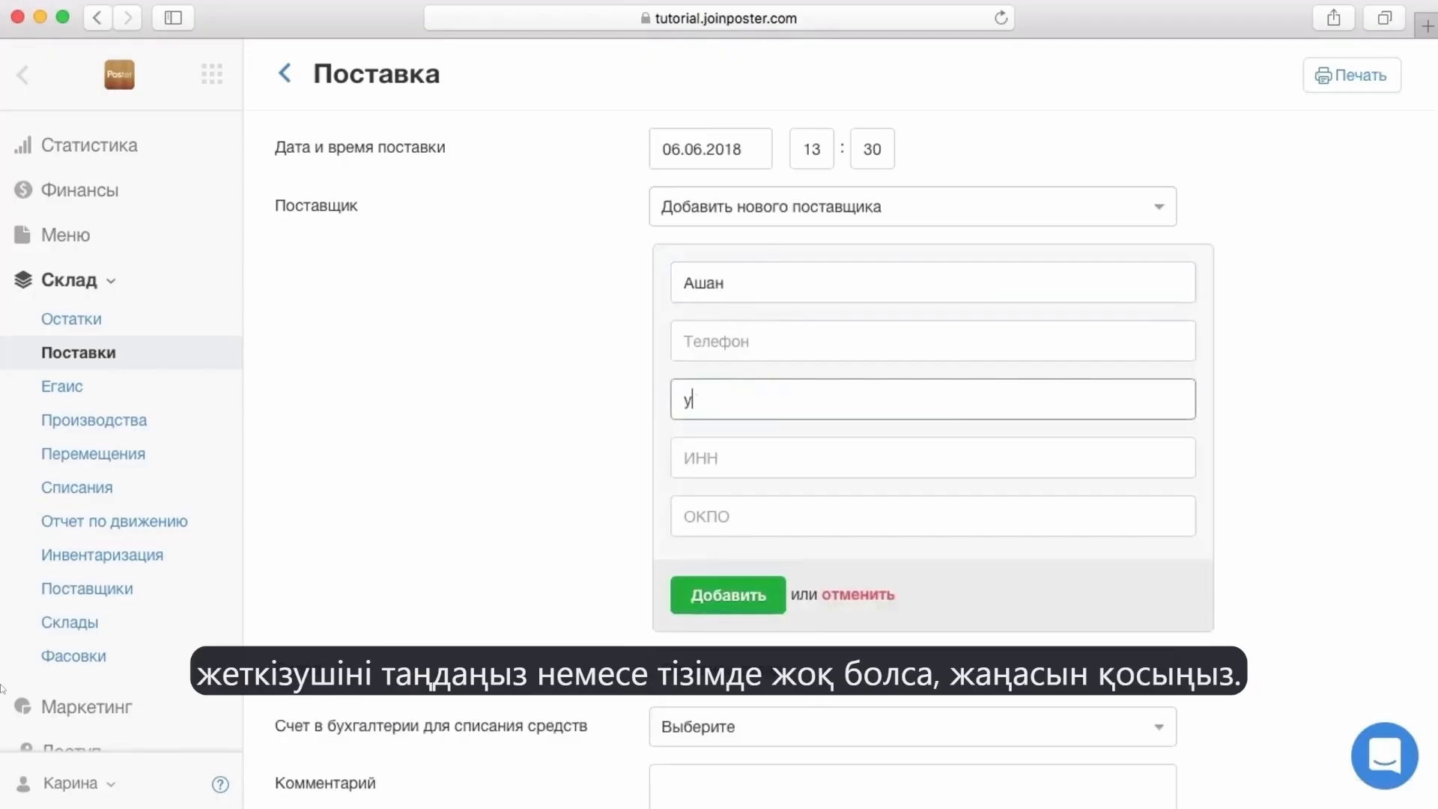
{"action": "type", "text": "л. Антоновича, 176"}
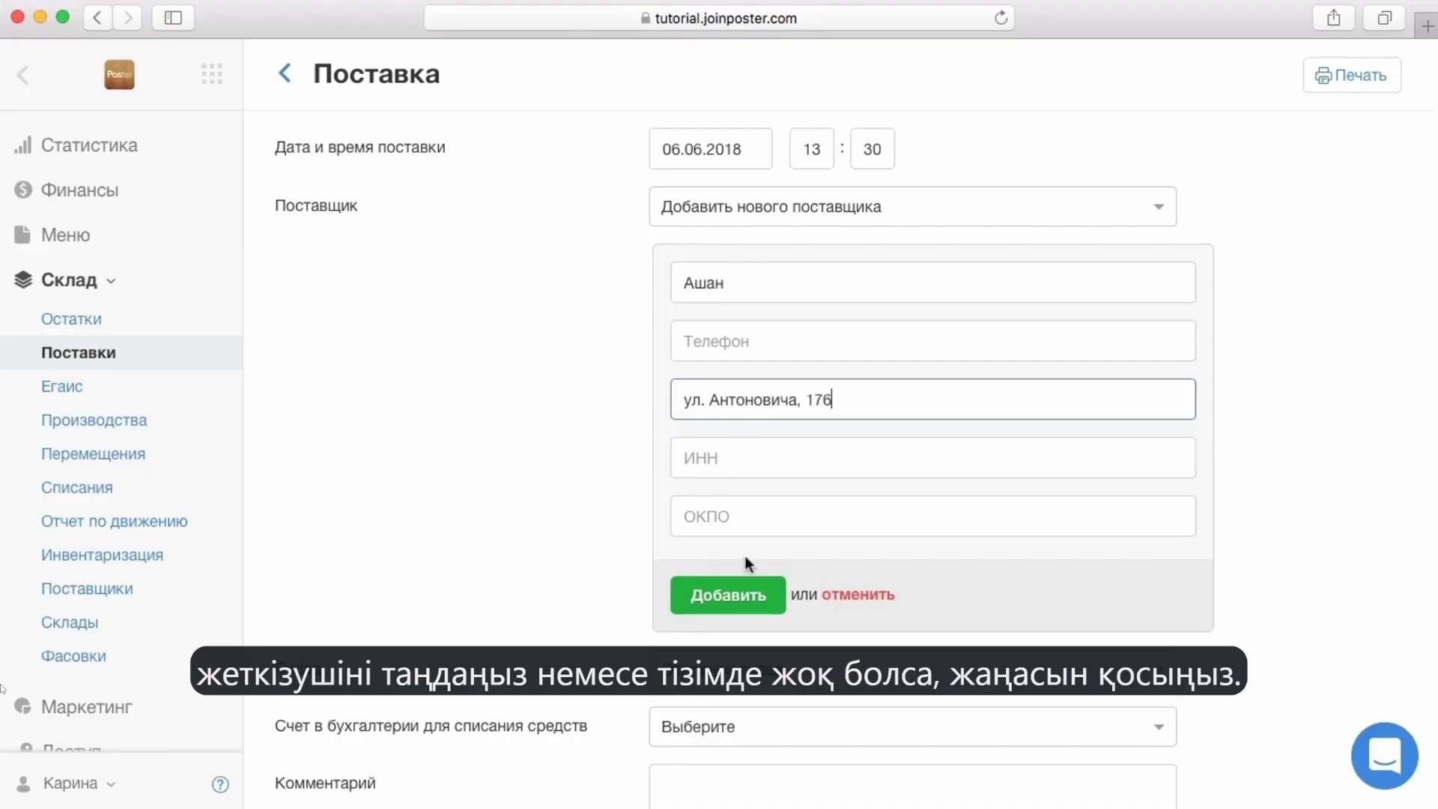
{"action": "left_click", "coordinate": [749, 597]}
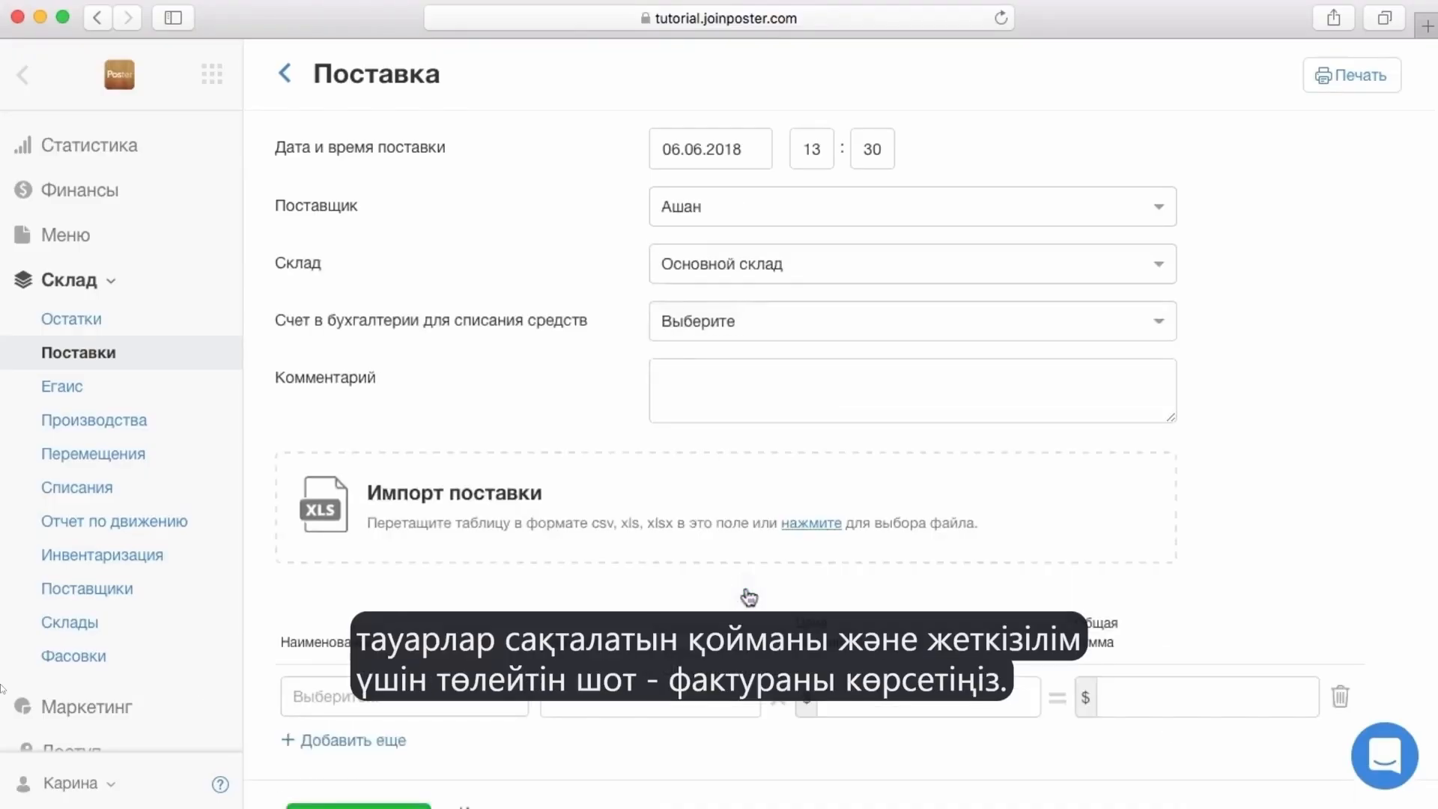
Set the supply's warehouse to Кухня and the account for writing off funds to Сейф
{"action": "left_click", "coordinate": [800, 267]}
{"action": "left_click", "coordinate": [749, 483]}
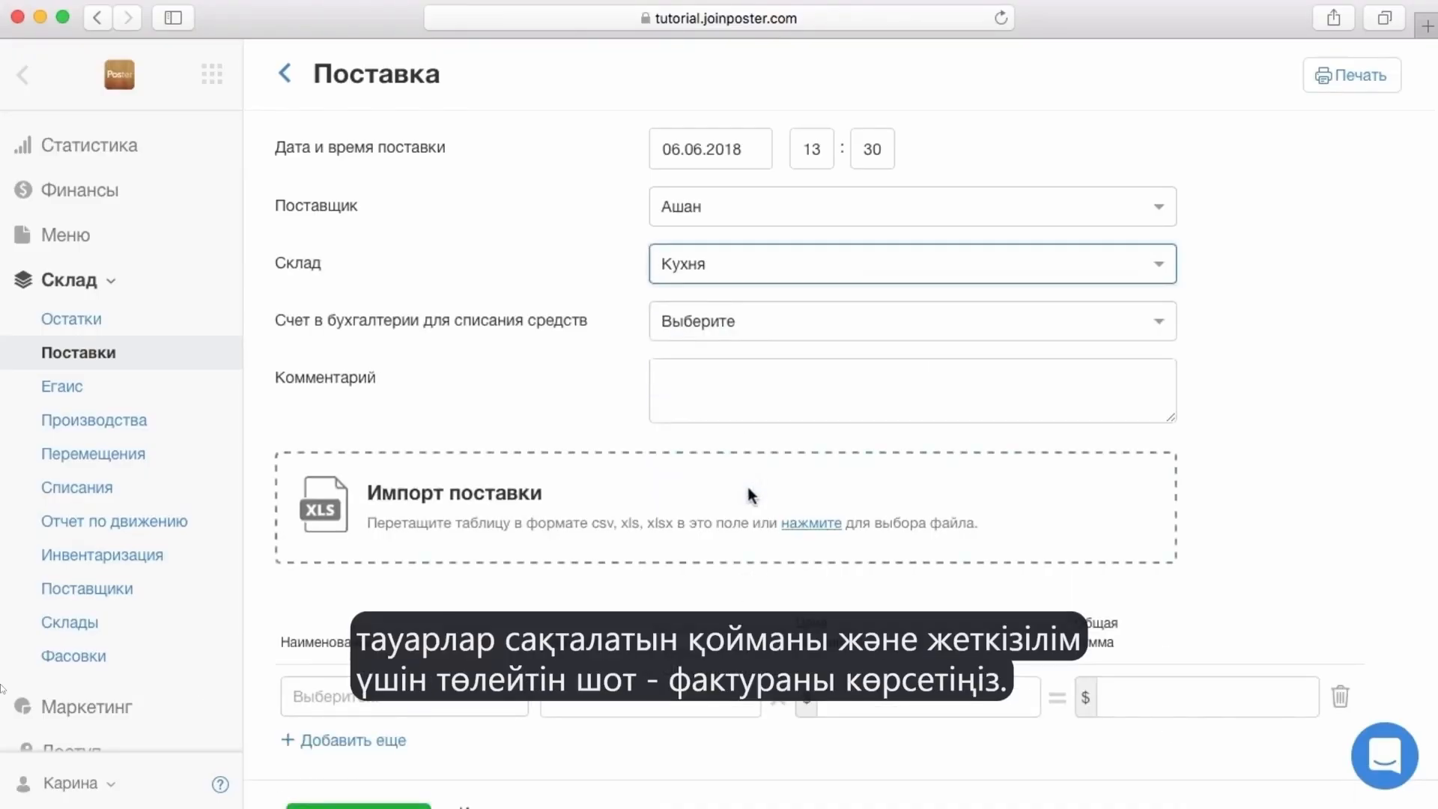
{"action": "left_click", "coordinate": [758, 323]}
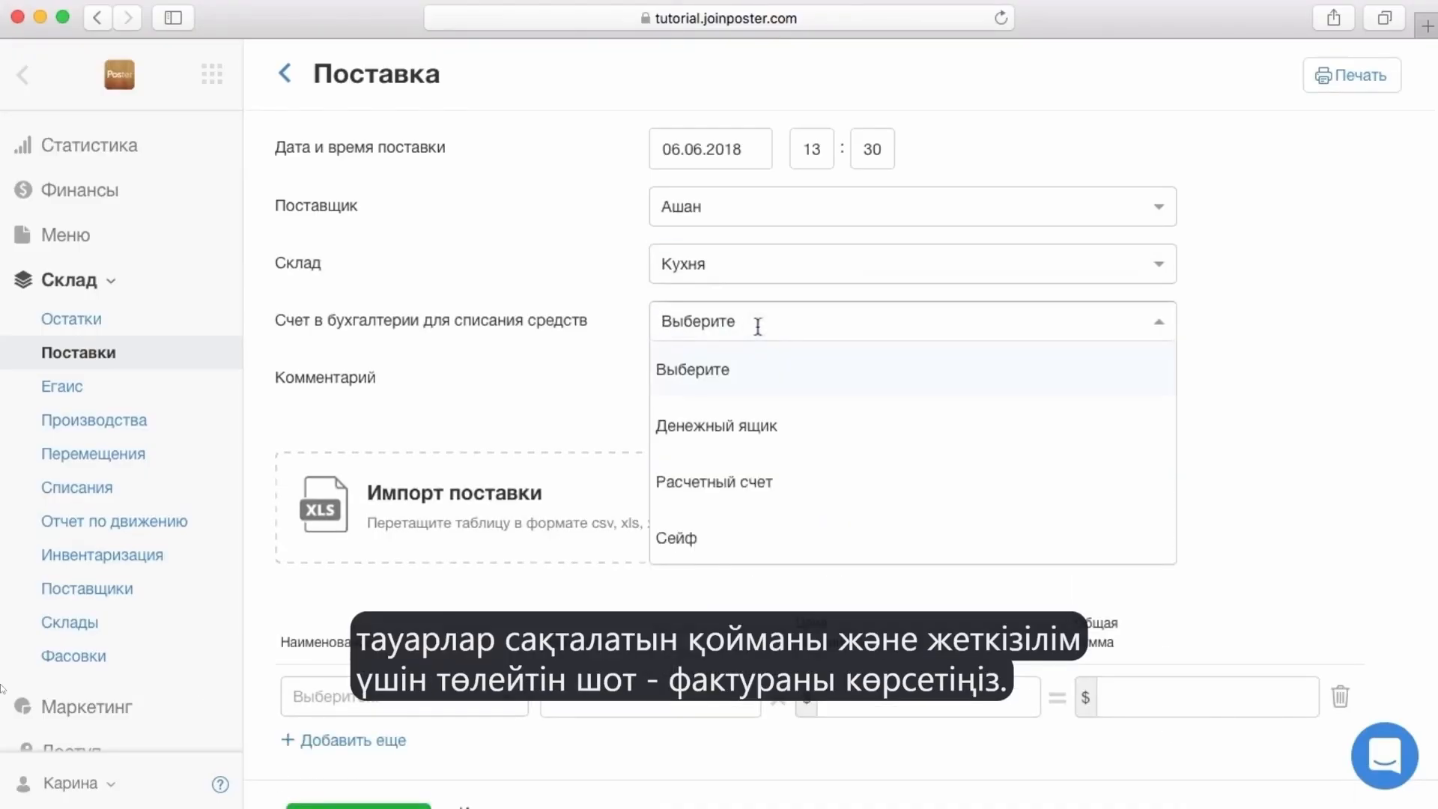
{"action": "left_click", "coordinate": [732, 538]}
Add three item rows to the supply: Ананас (шт), Черника (кг) and Клубника (шт)
{"action": "scroll", "coordinate": [732, 528], "scroll_direction": "down", "scroll_amount": 3}
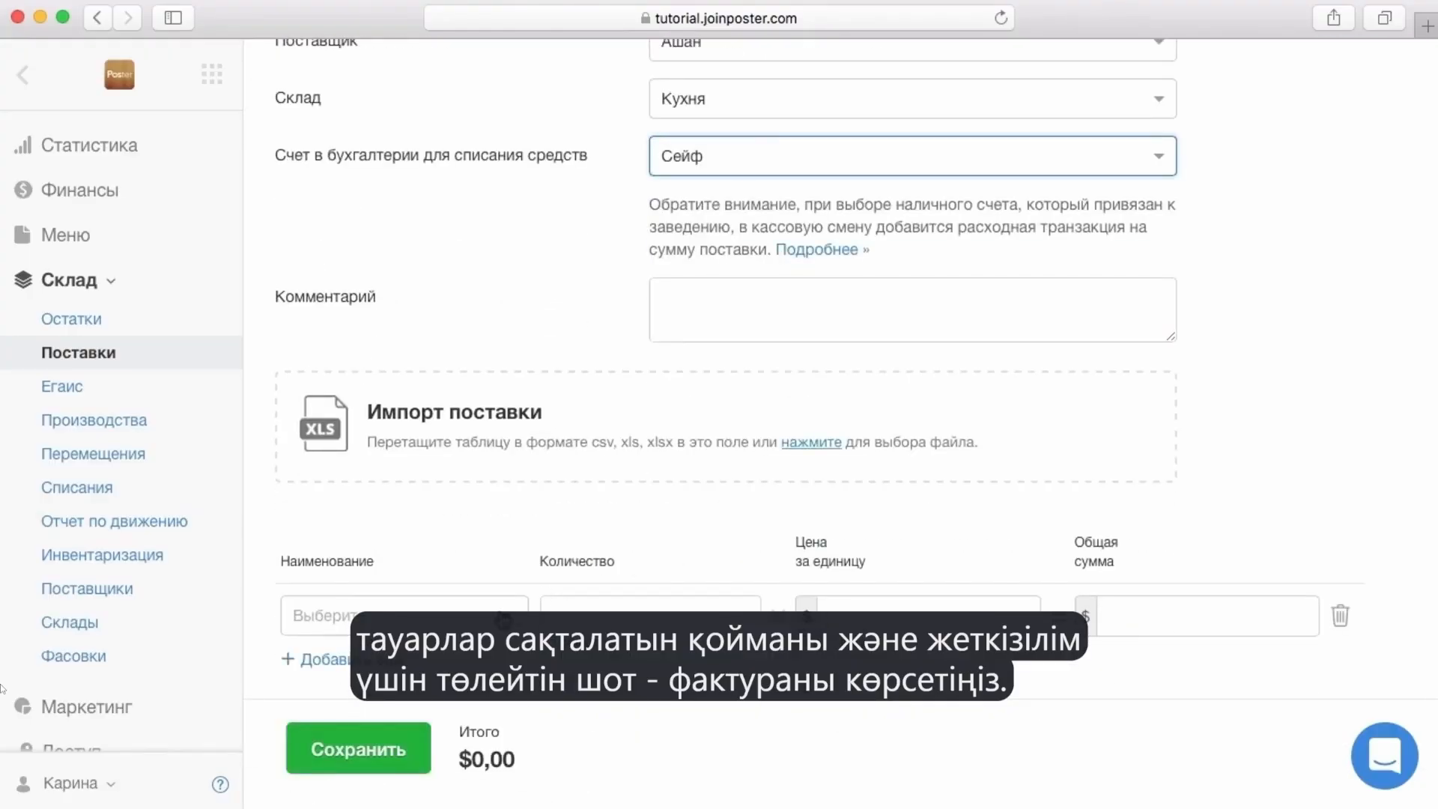
{"action": "left_click", "coordinate": [405, 615]}
{"action": "type", "text": "ана"}
{"action": "key", "text": "Return"}
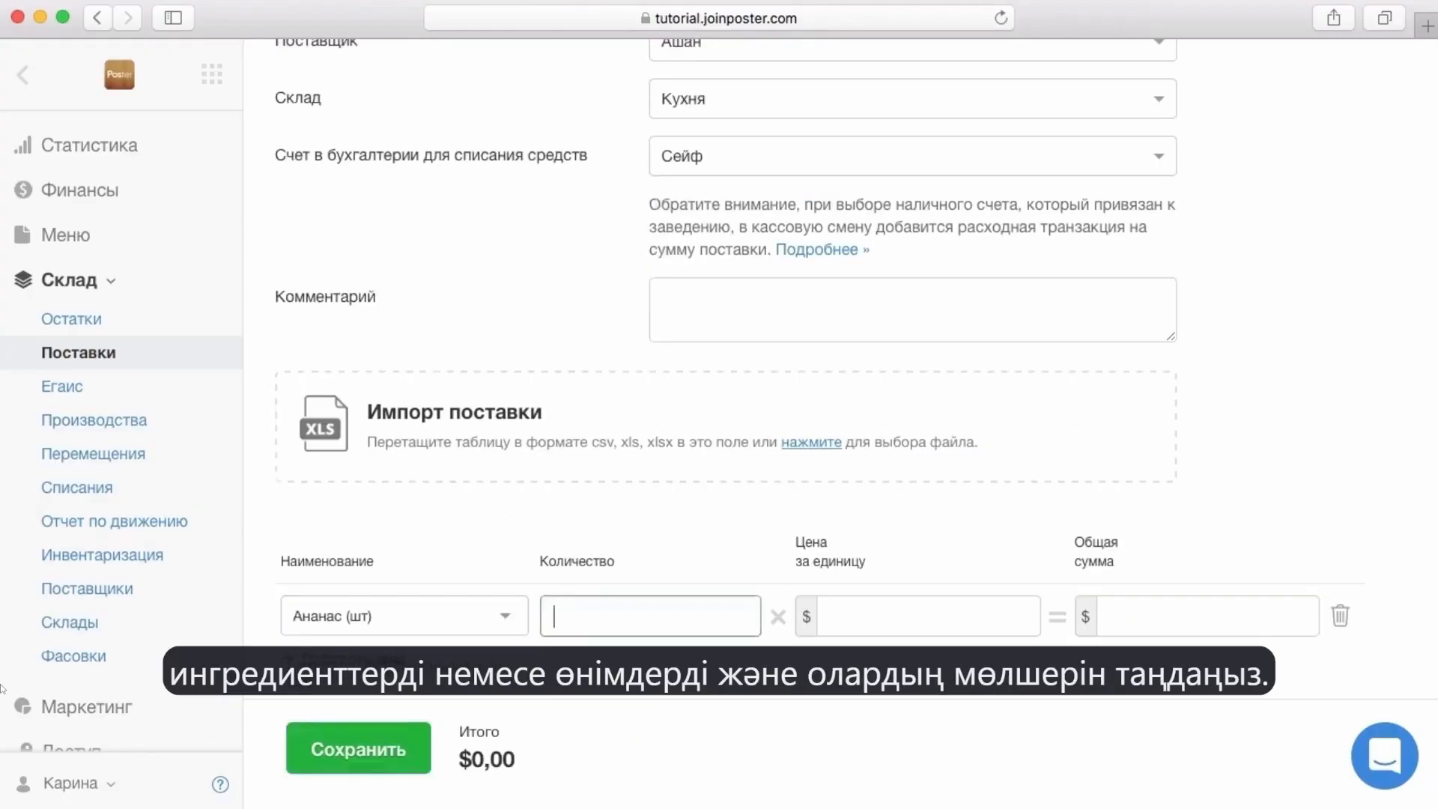
{"action": "left_click", "coordinate": [352, 662]}
{"action": "left_click", "coordinate": [374, 680]}
{"action": "type", "text": "ч"}
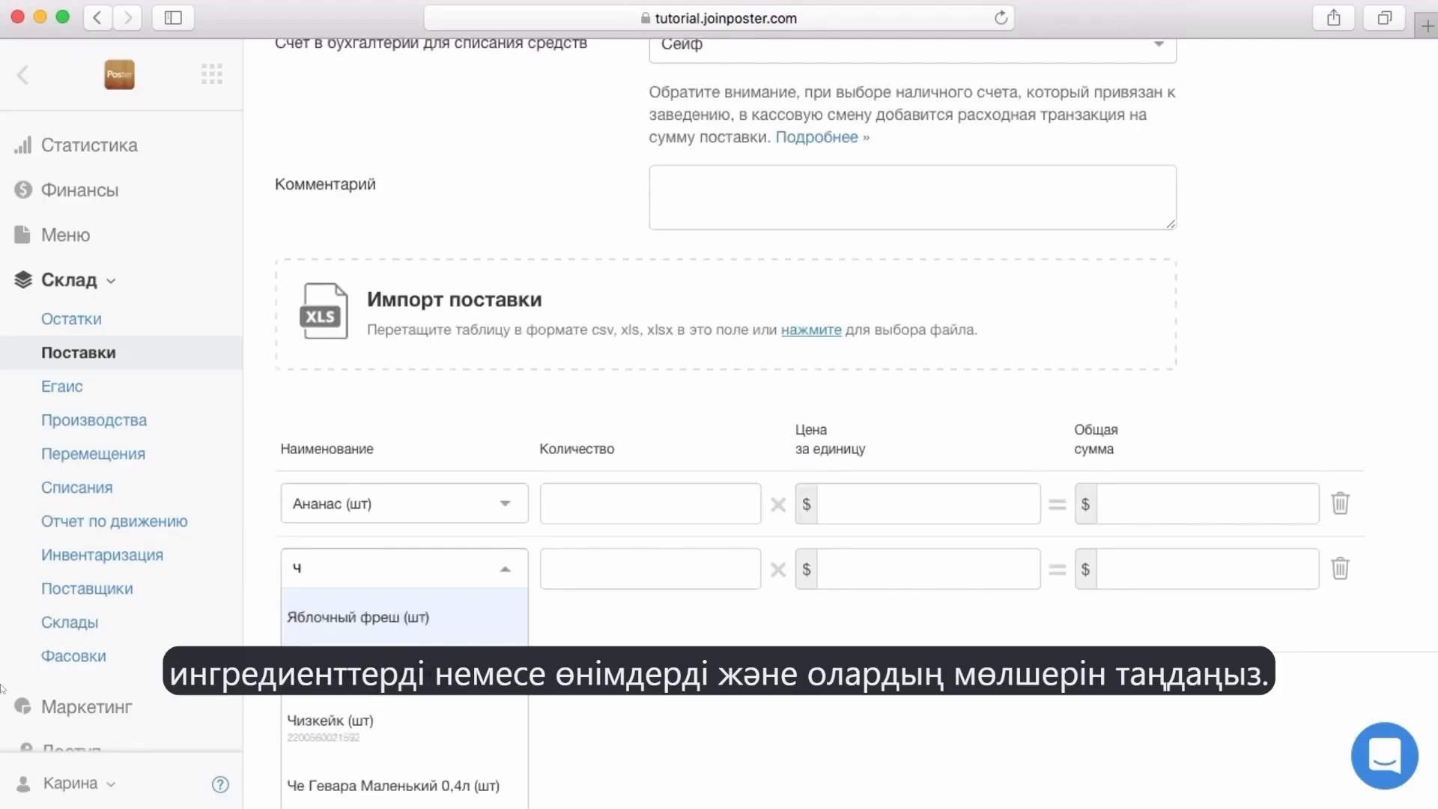
{"action": "type", "text": "ерни"}
{"action": "key", "text": "Return"}
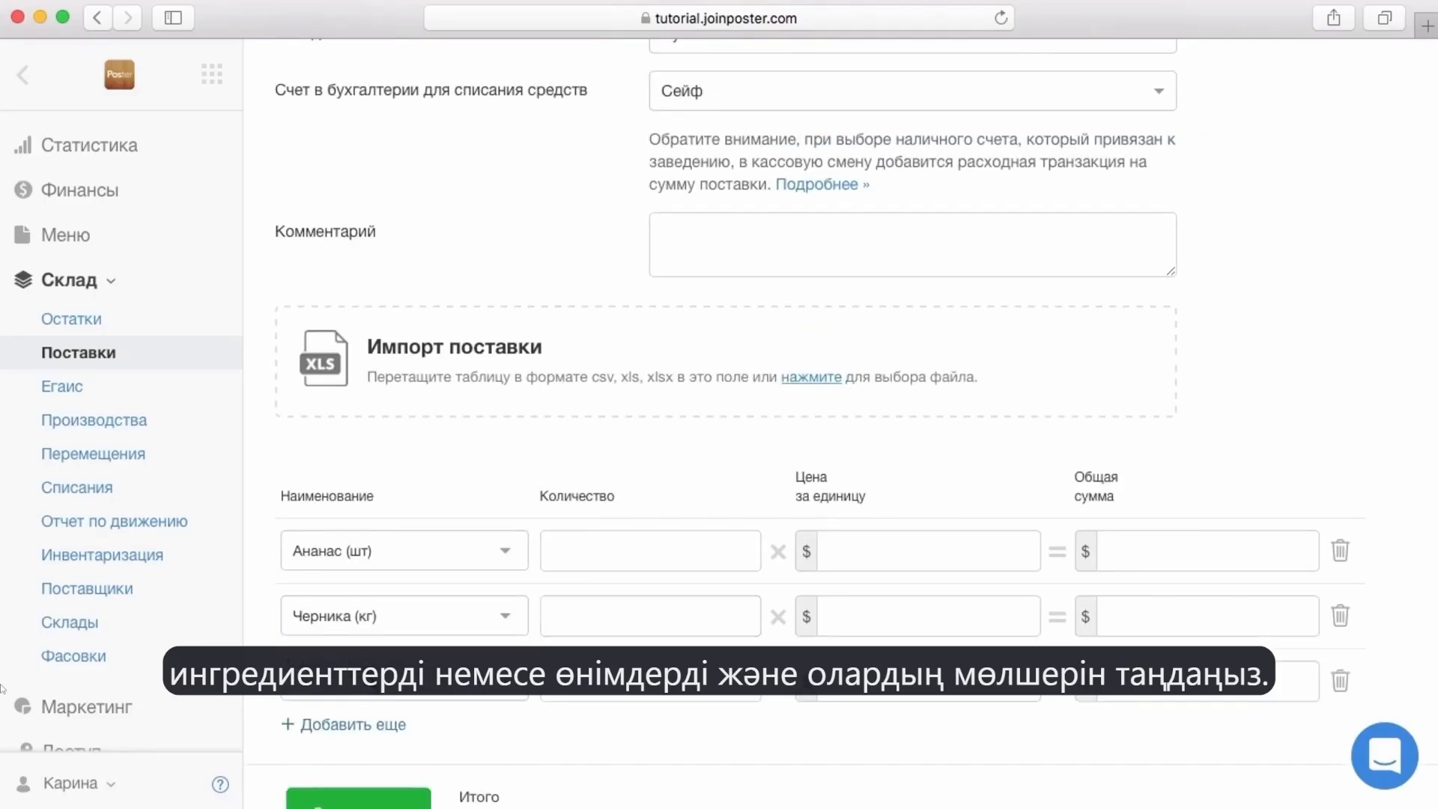
{"action": "type", "text": "клу"}
{"action": "key", "text": "Return"}
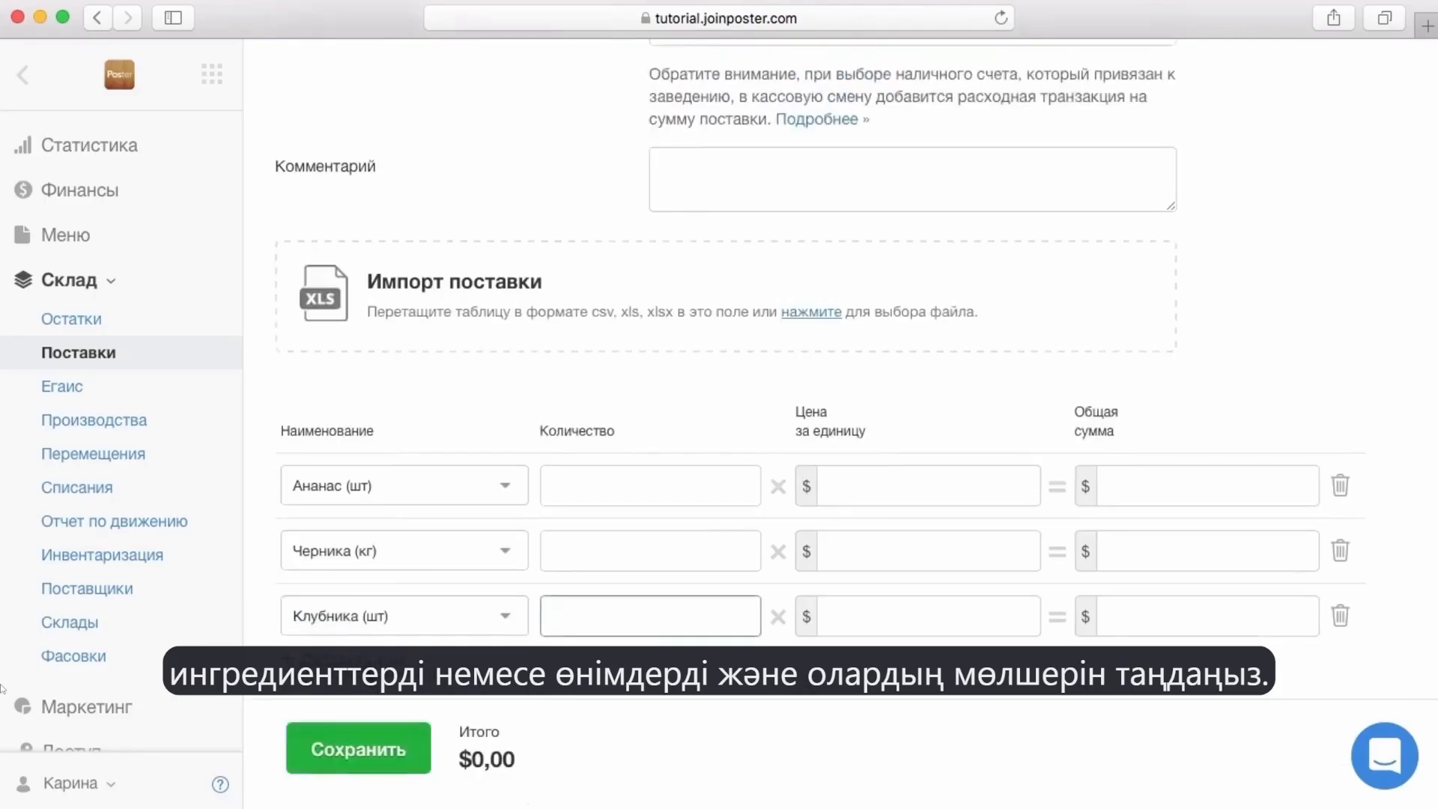
Enter the item quantities: 8 for Ананас, 4 for Черника and 7 for Клубника
{"action": "left_click", "coordinate": [572, 485]}
{"action": "type", "text": "8"}
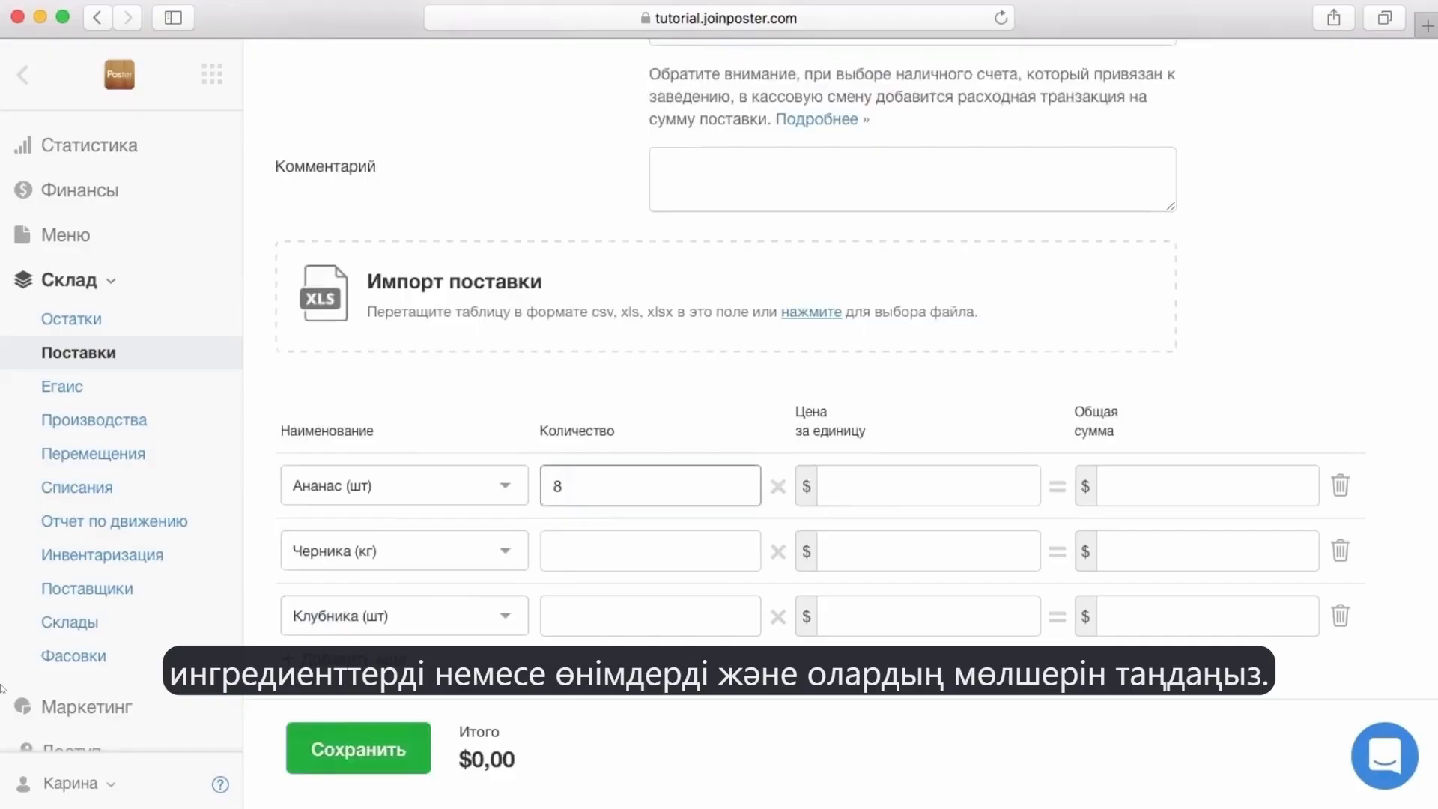
{"action": "left_click", "coordinate": [581, 556]}
{"action": "type", "text": "4"}
{"action": "left_click", "coordinate": [583, 614]}
{"action": "type", "text": "7"}
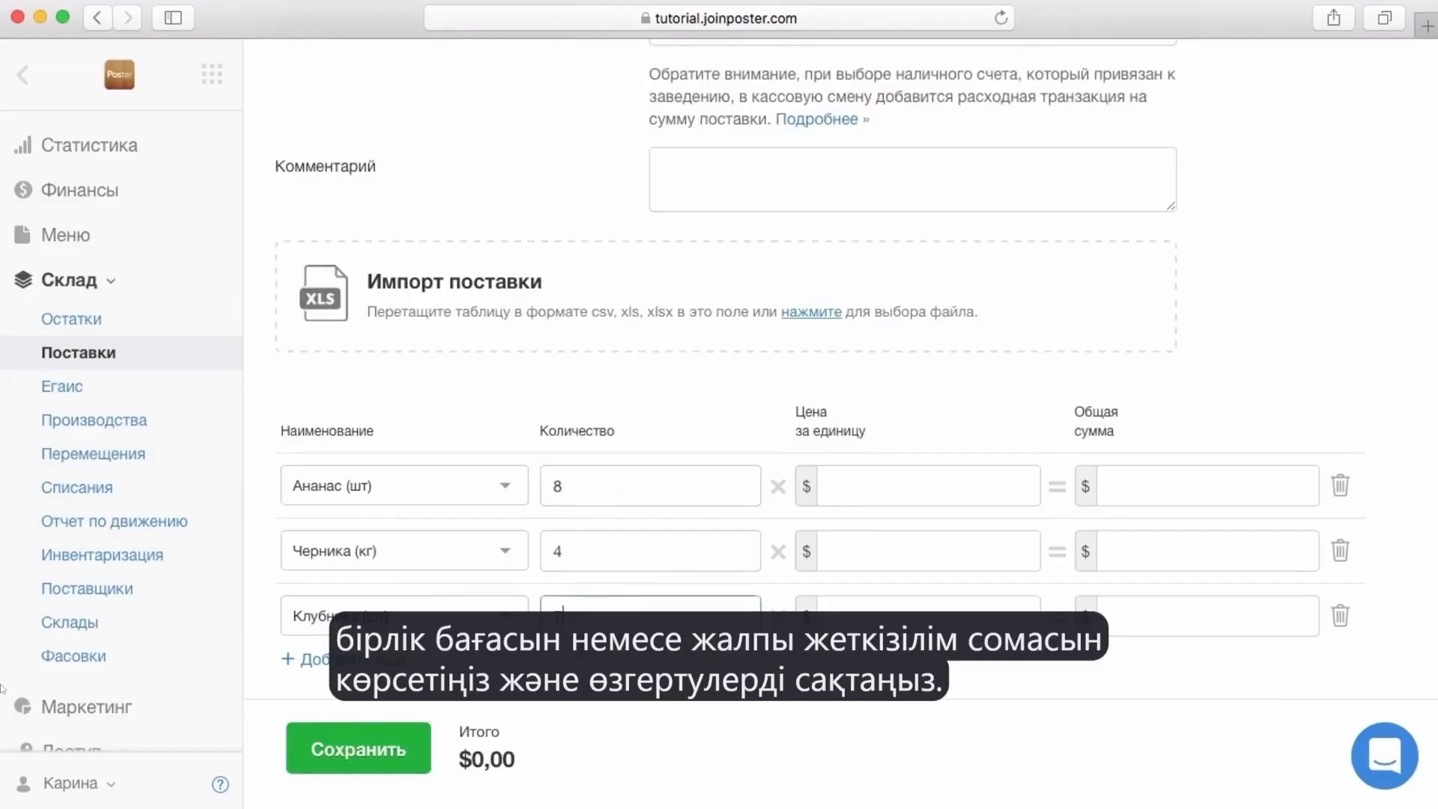
Set unit prices of $2 for Ананас and $3.5 for Черника, a total sum of $12 for Клубника, and save the supply
{"action": "left_click", "coordinate": [825, 485]}
{"action": "type", "text": "2"}
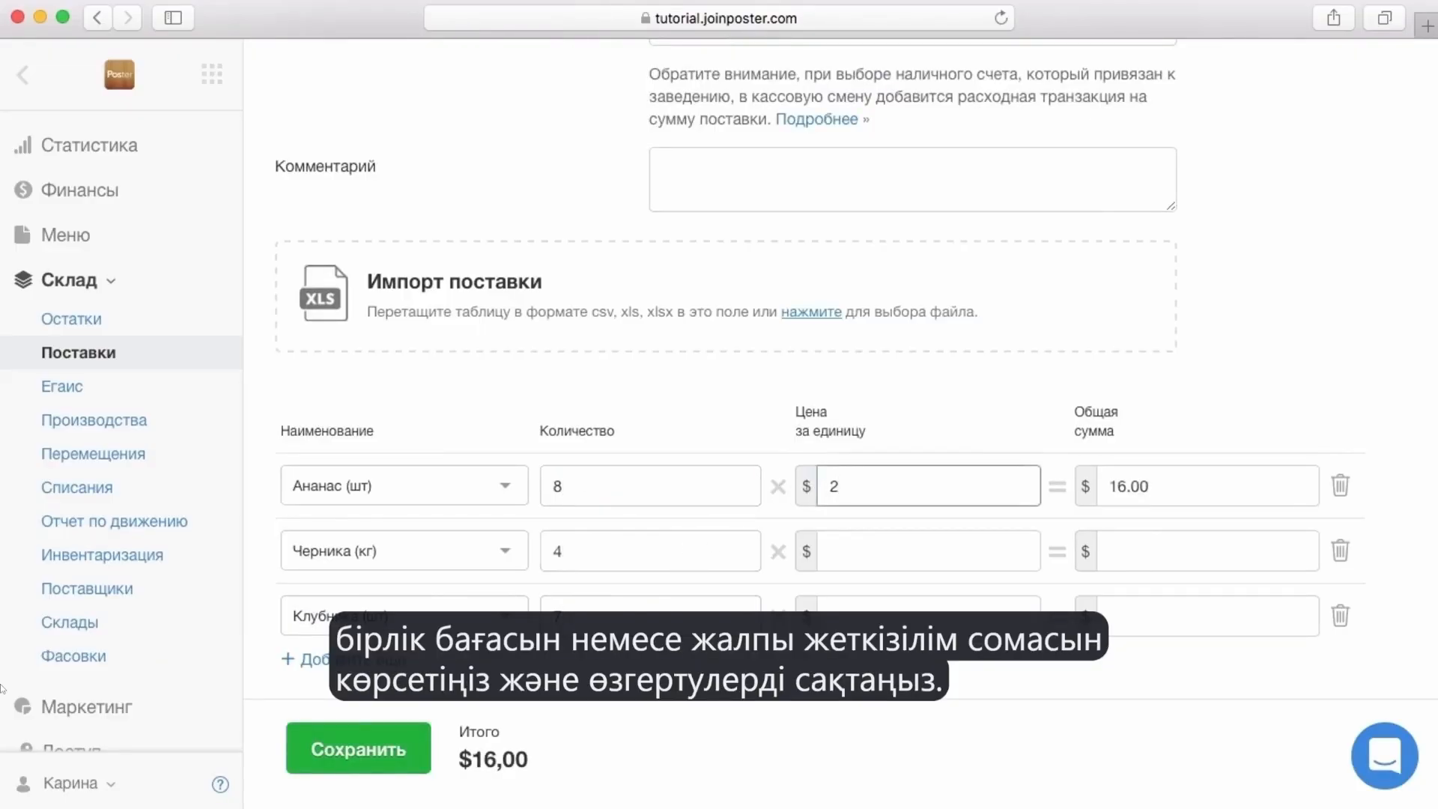
{"action": "left_click", "coordinate": [836, 546]}
{"action": "type", "text": "3.5"}
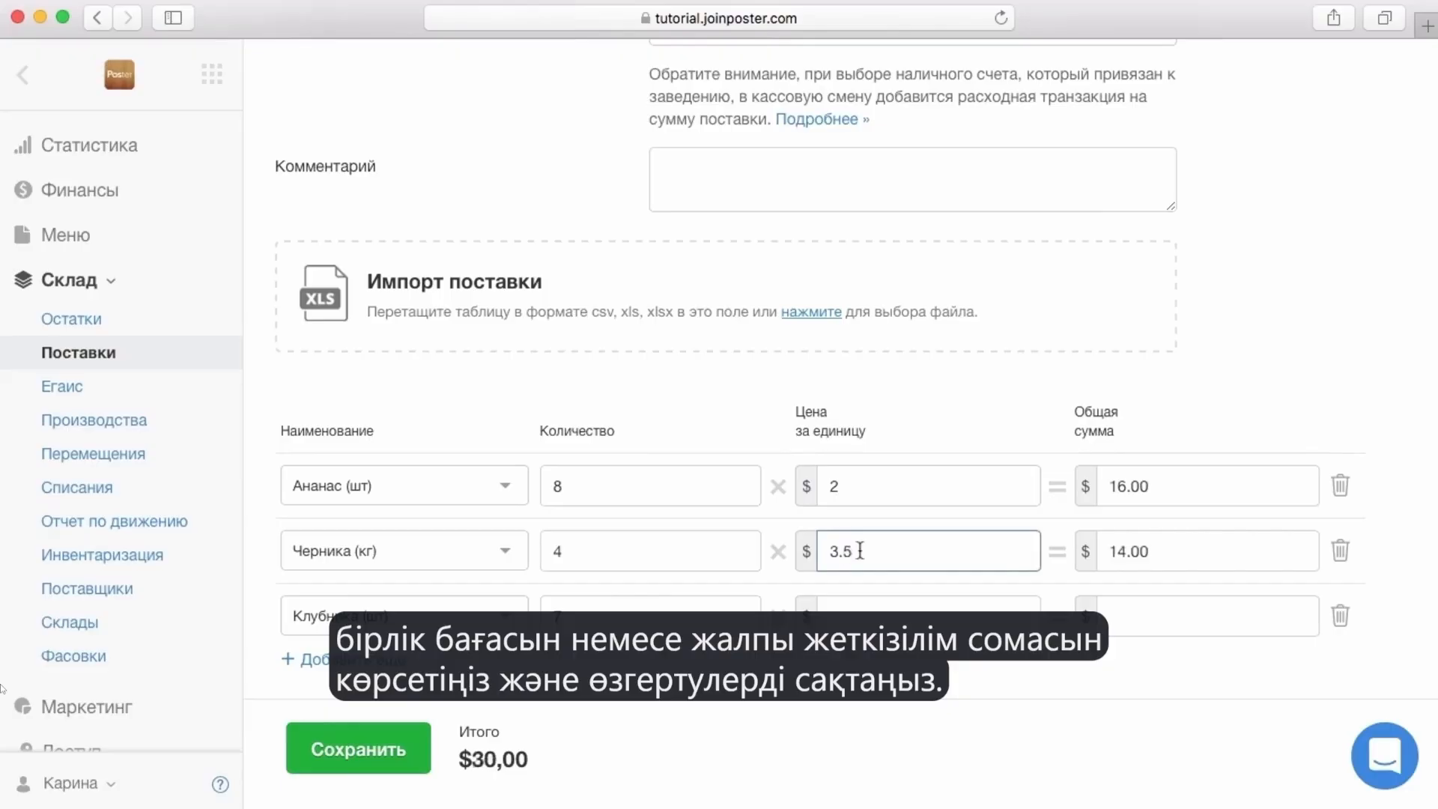
{"action": "left_click", "coordinate": [1124, 622]}
{"action": "type", "text": "12"}
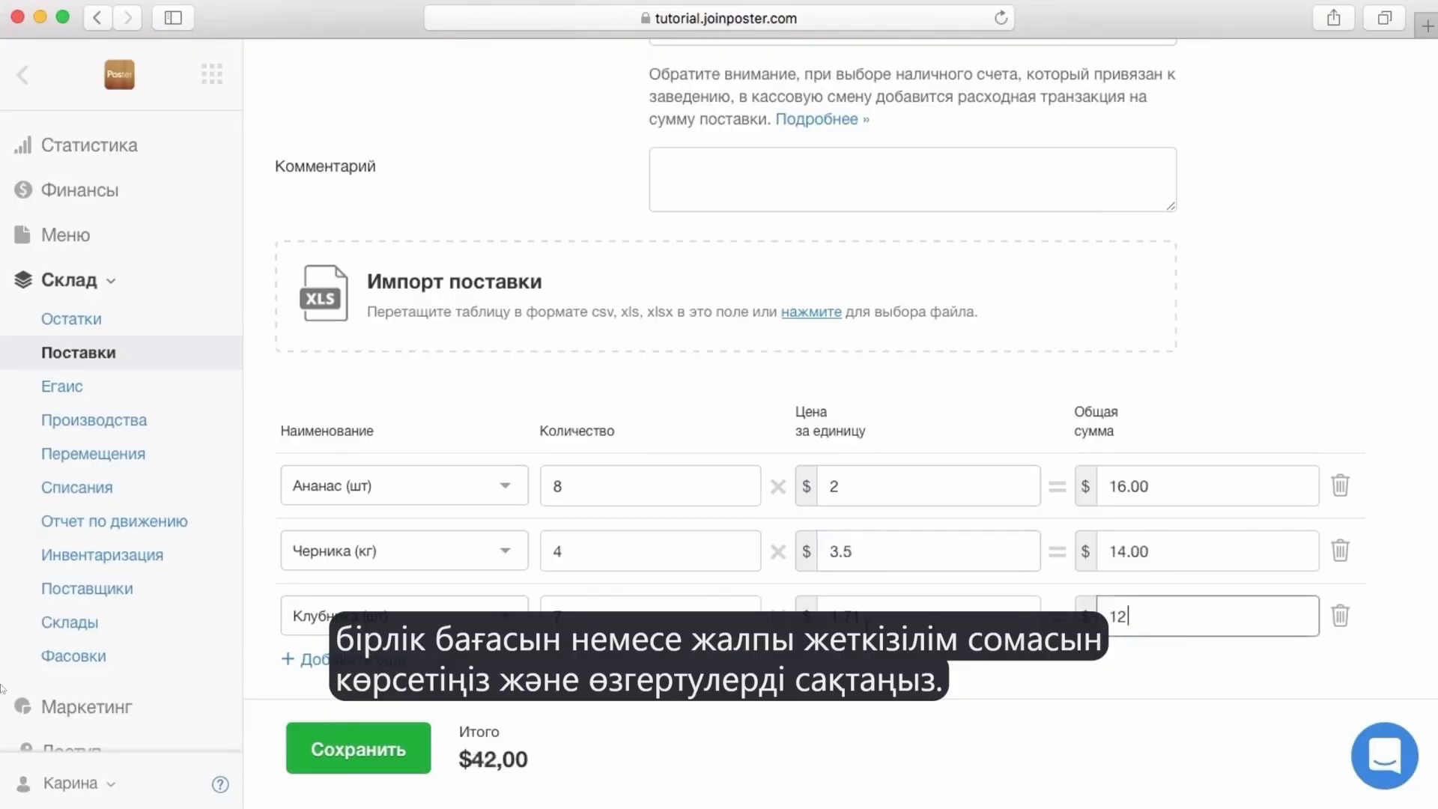
{"action": "left_click", "coordinate": [355, 744]}
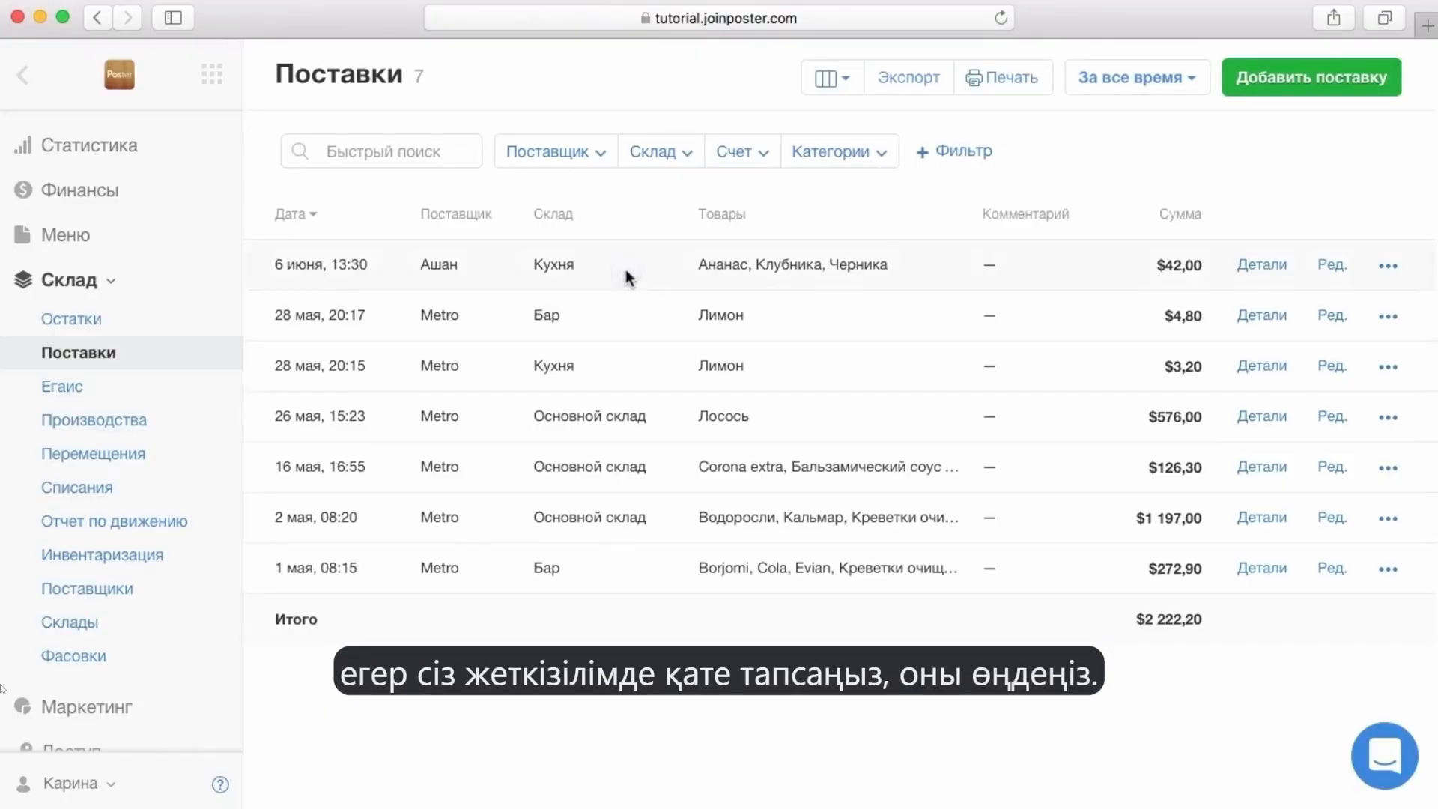
Edit the Metro supply of 16 May, setting the Corona extra quantity to 21, and save it
{"action": "left_click", "coordinate": [1333, 468]}
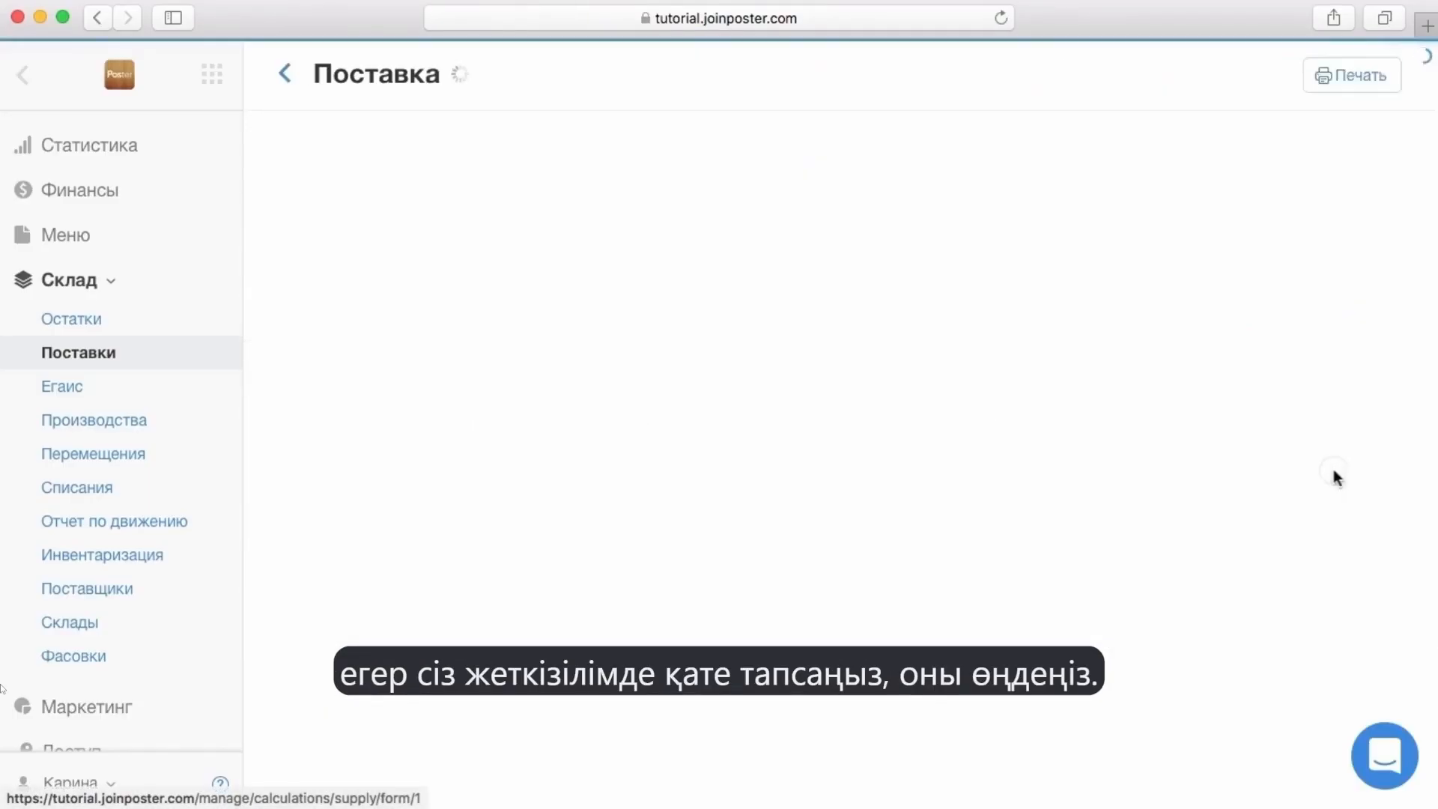
{"action": "scroll", "coordinate": [1334, 469], "scroll_direction": "down", "scroll_amount": 5}
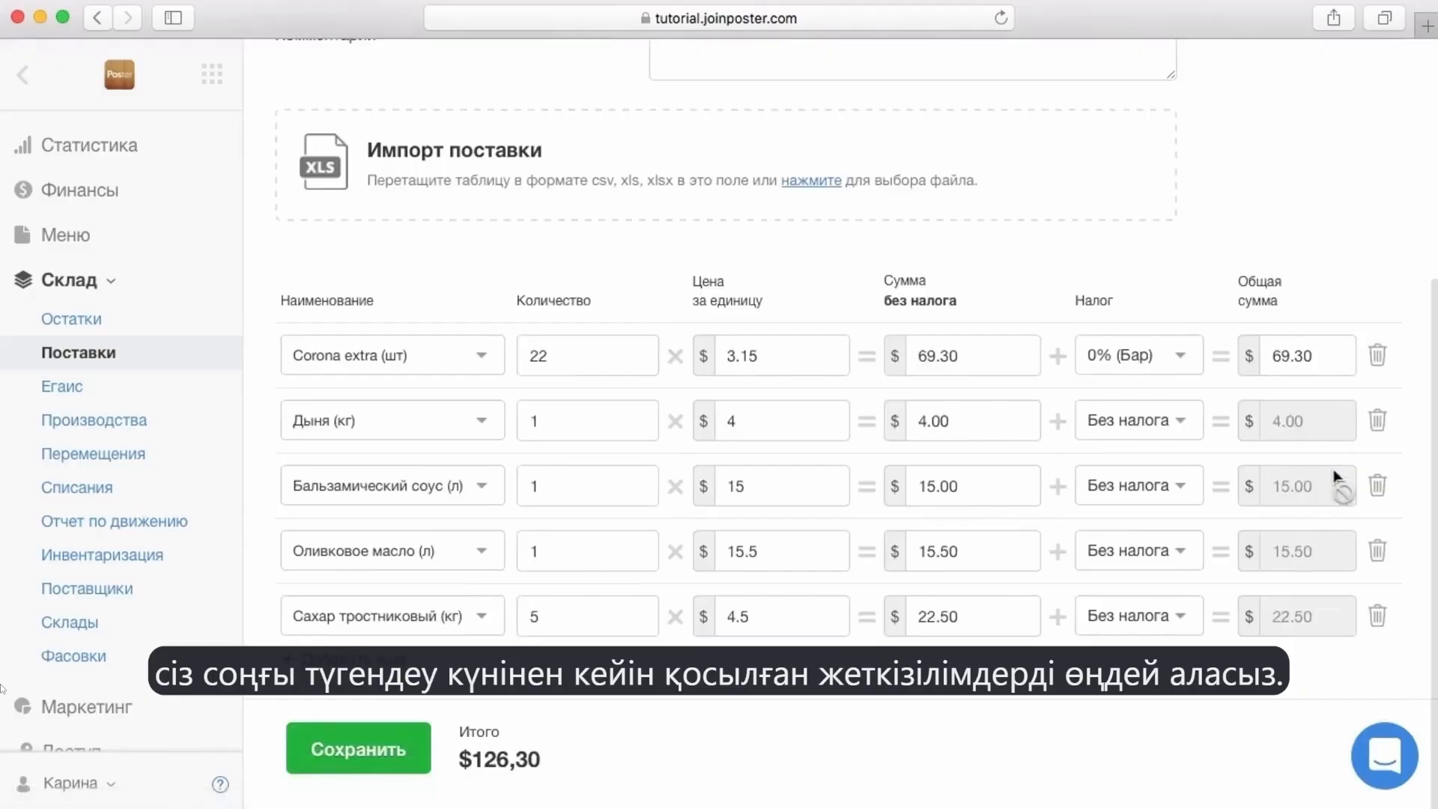
{"action": "left_click", "coordinate": [608, 355]}
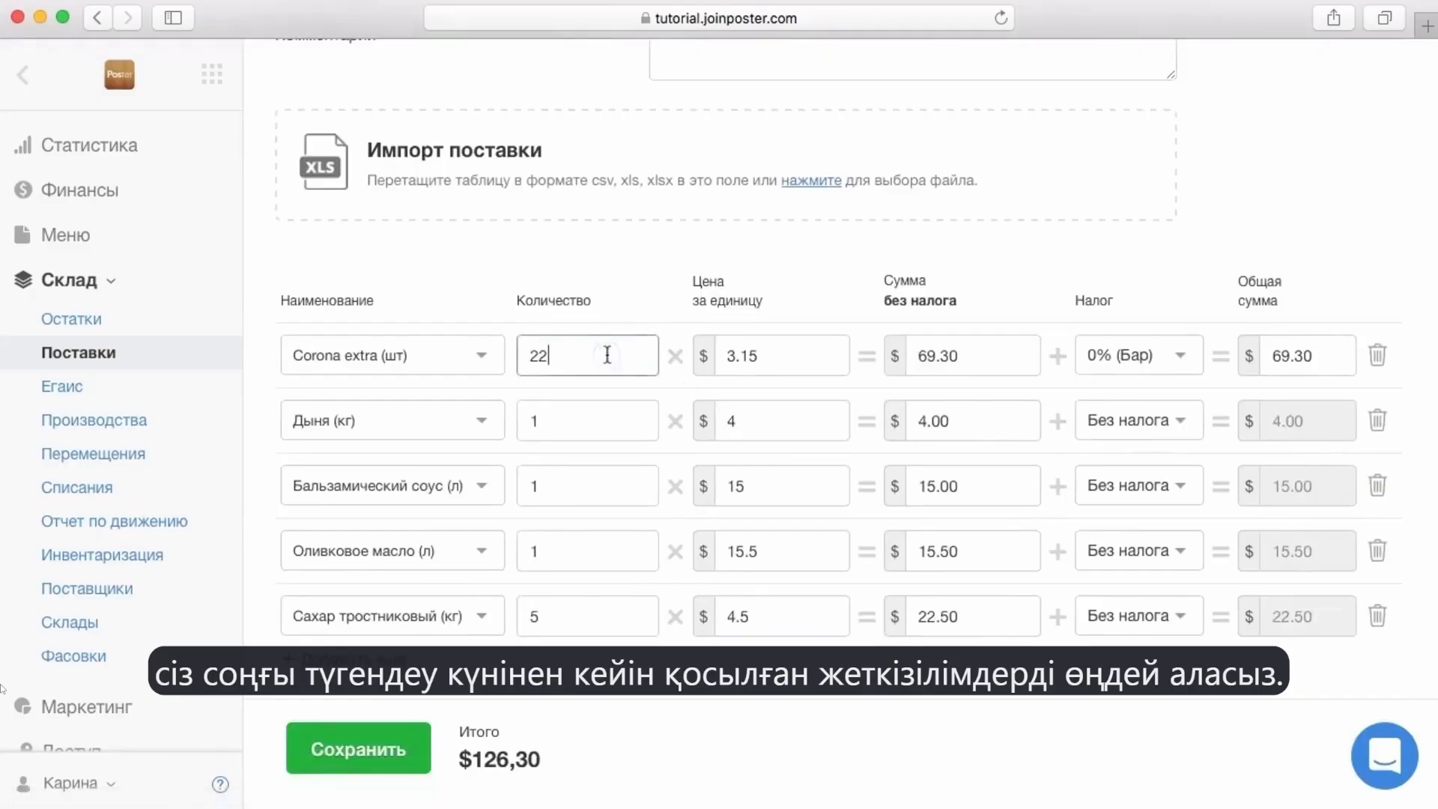
{"action": "key", "text": "BackSpace"}
{"action": "type", "text": "1"}
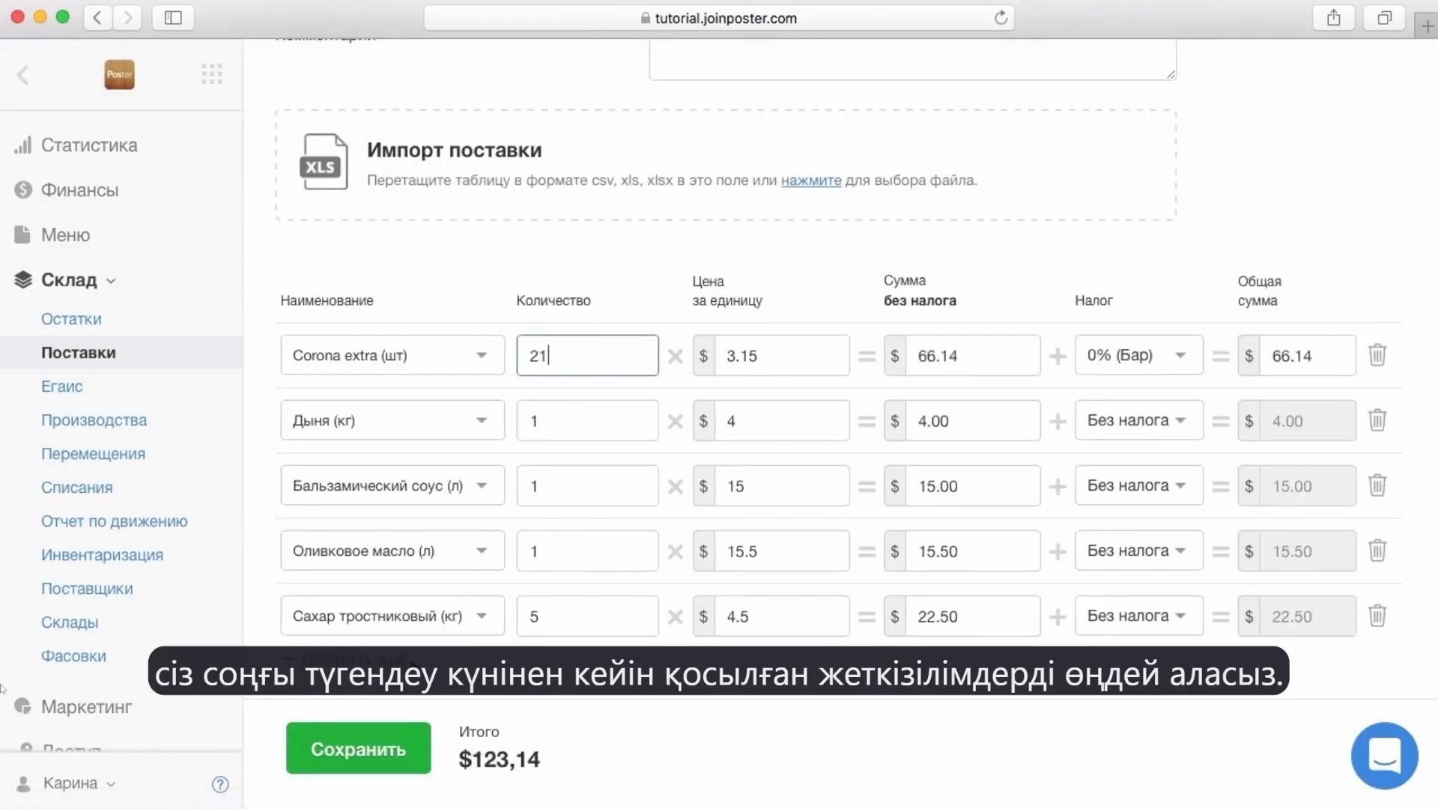
{"action": "left_click", "coordinate": [358, 749]}
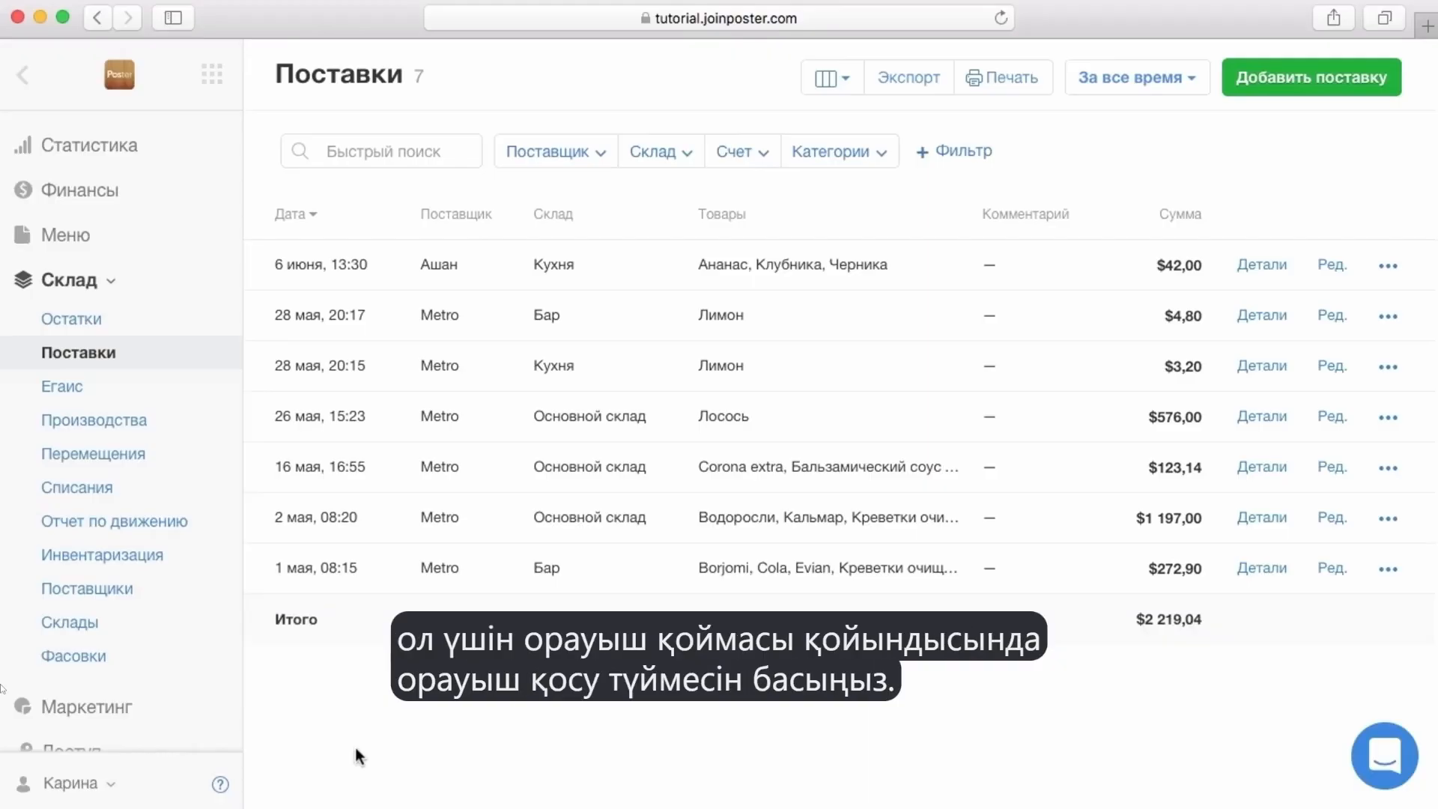
Create and save a packaging named Ящик лимонада with unit шт and quantity 12
{"action": "left_click", "coordinate": [89, 656]}
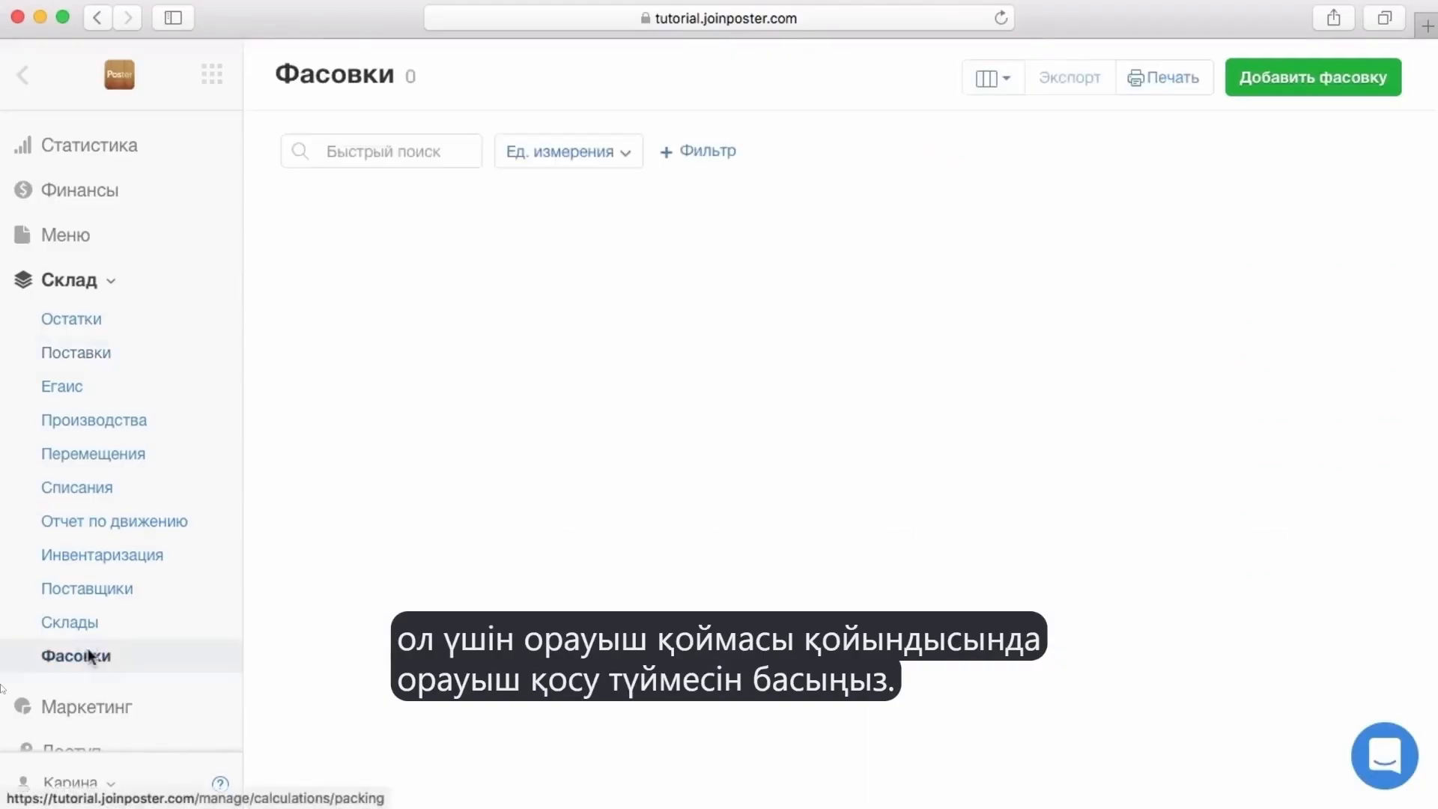
{"action": "left_click", "coordinate": [1317, 75]}
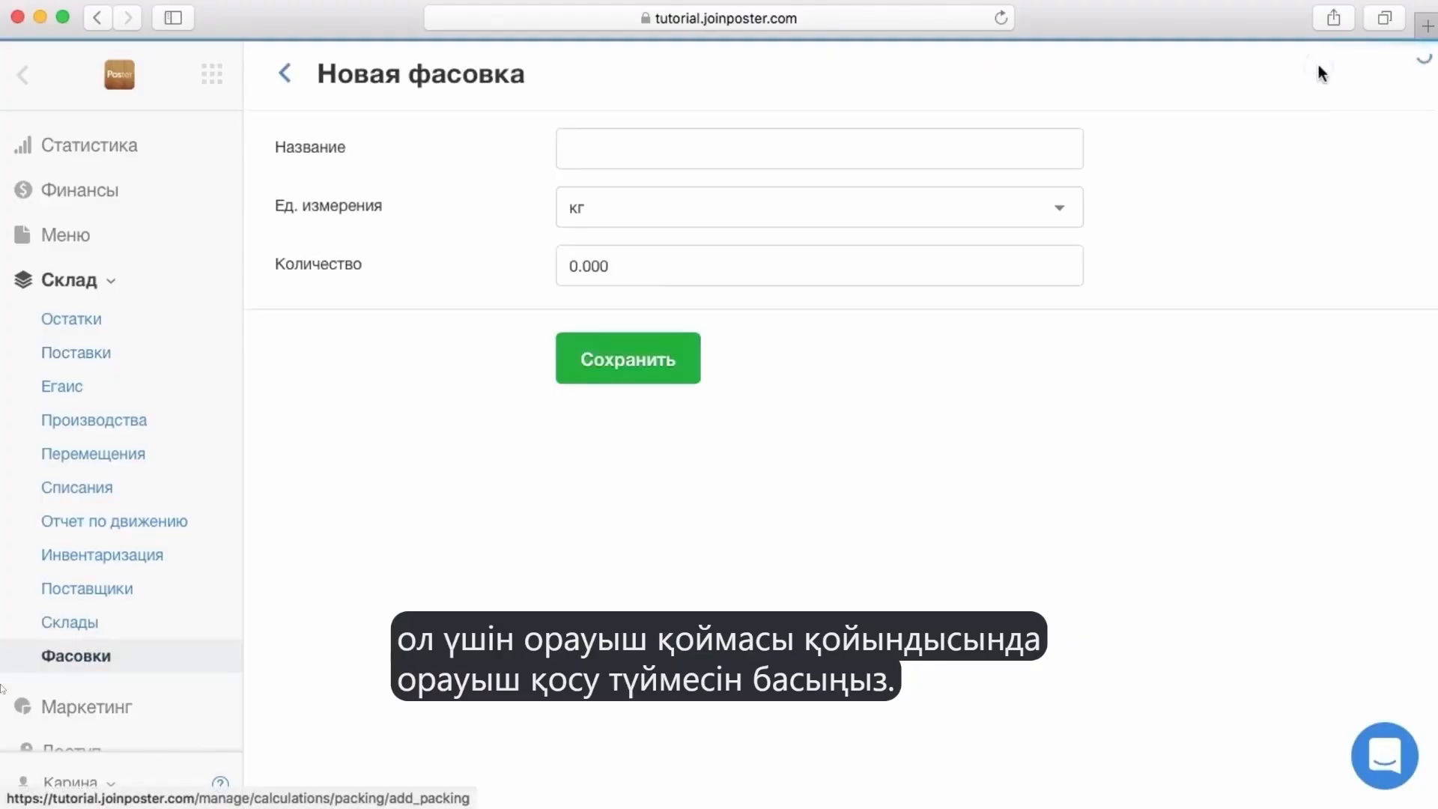
{"action": "left_click", "coordinate": [1054, 138]}
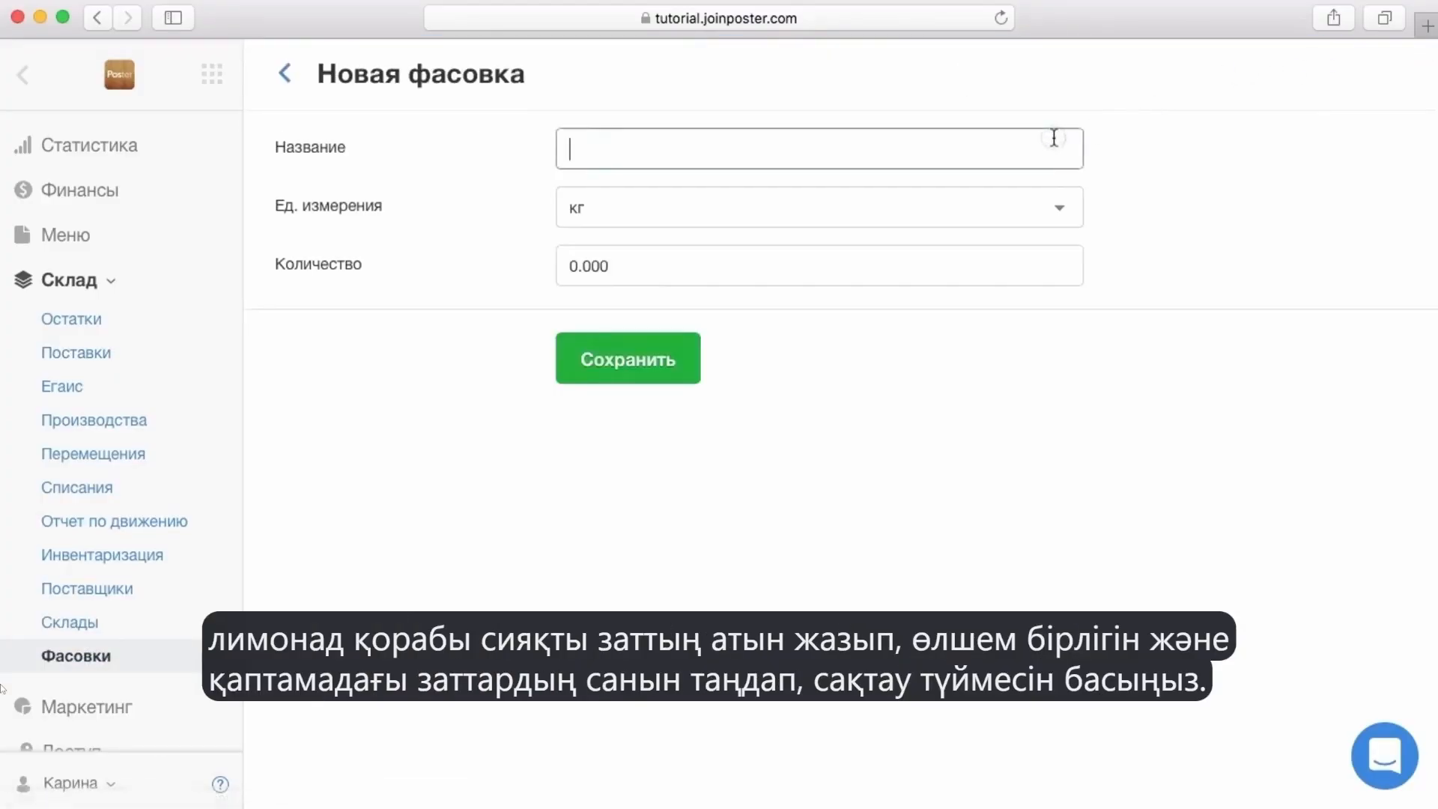
{"action": "type", "text": "Ящик лимонада"}
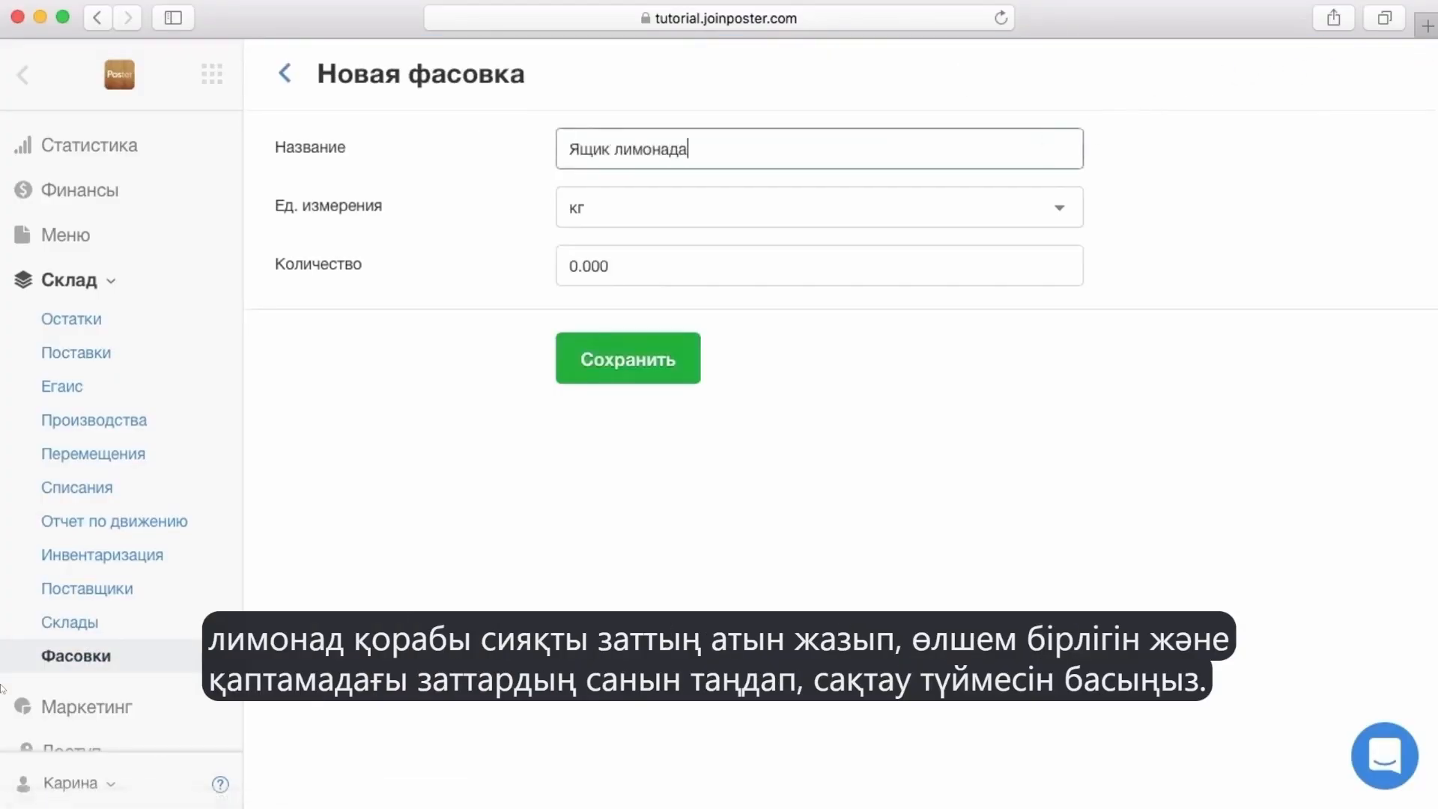
{"action": "left_click", "coordinate": [1034, 202]}
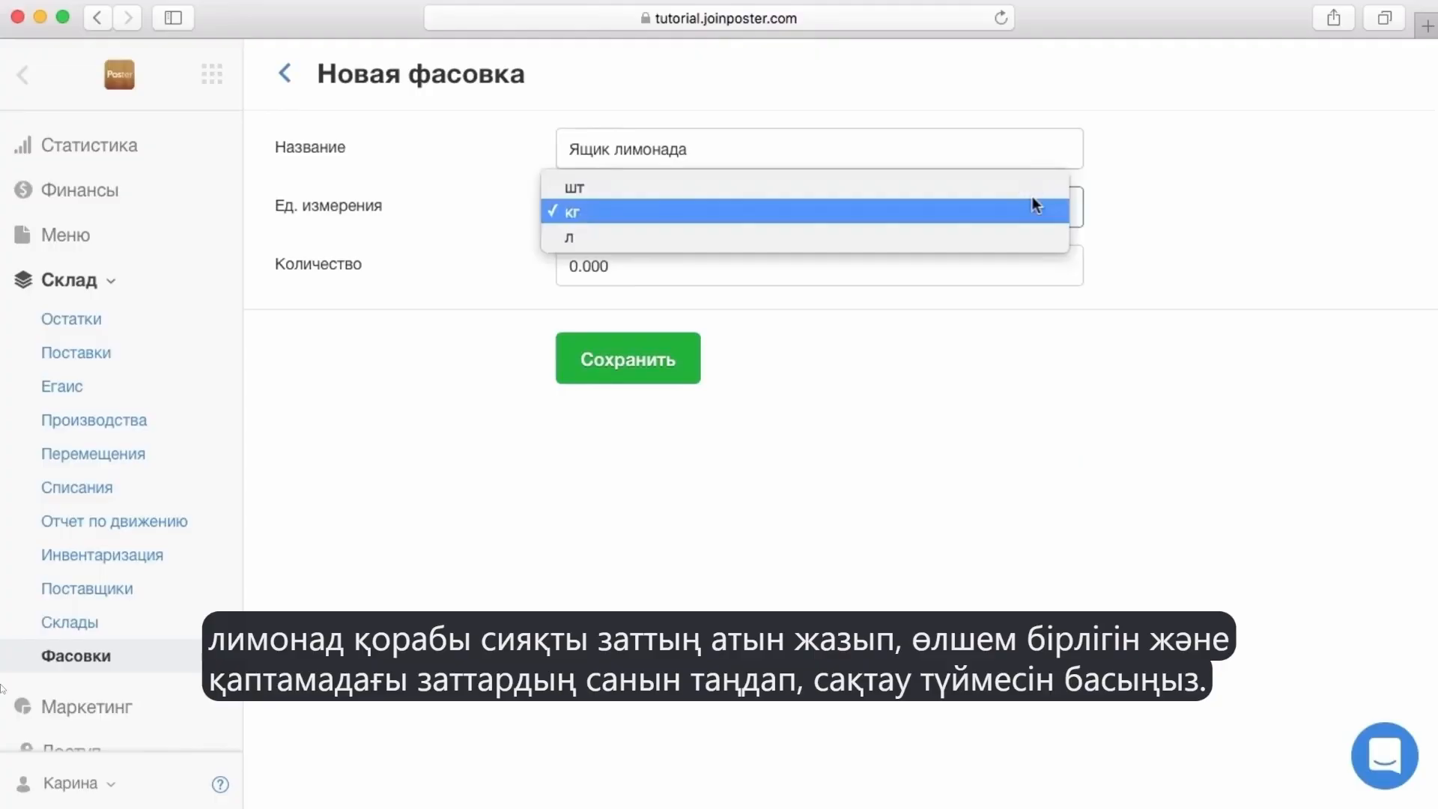
{"action": "left_click", "coordinate": [1027, 189]}
{"action": "left_click", "coordinate": [677, 263]}
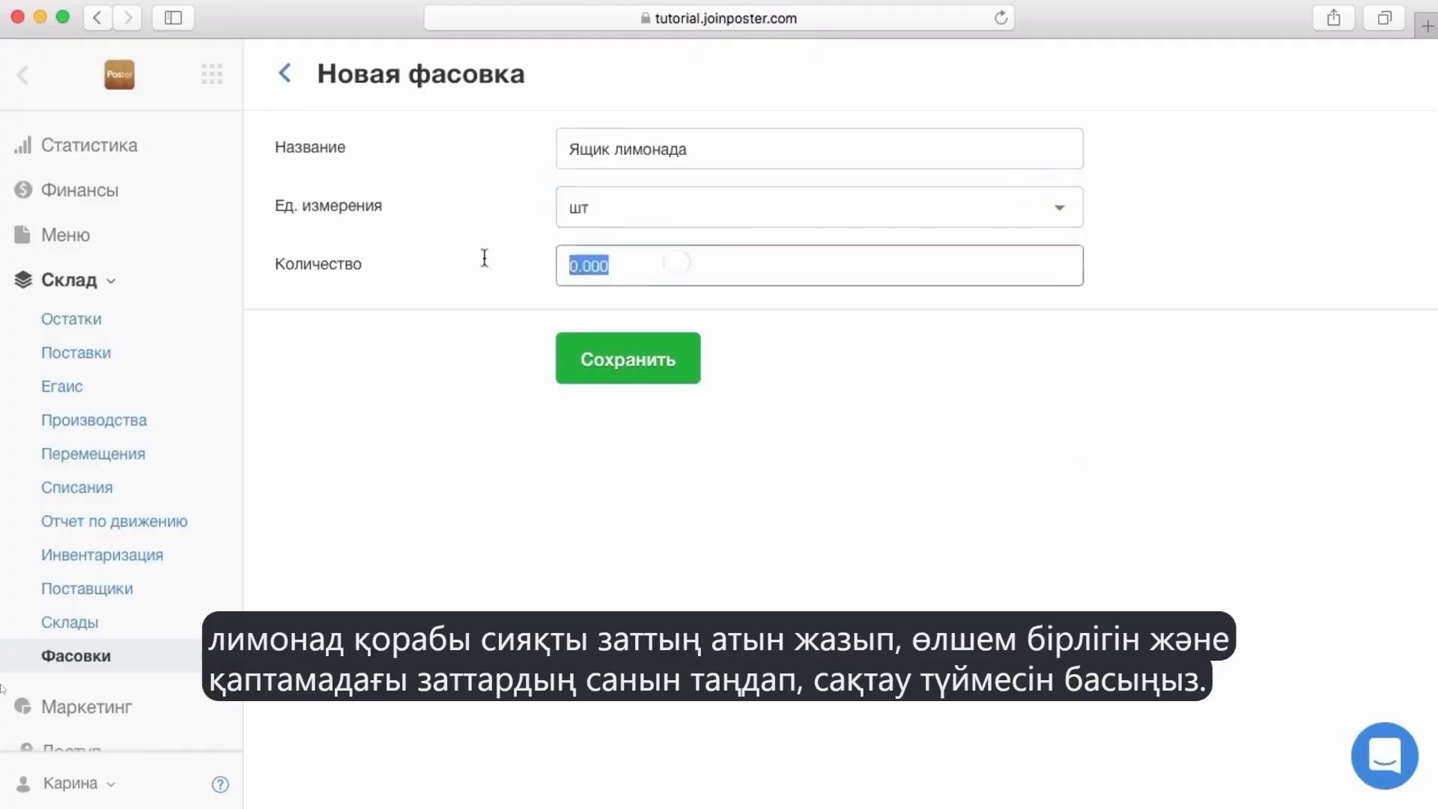
{"action": "type", "text": "12"}
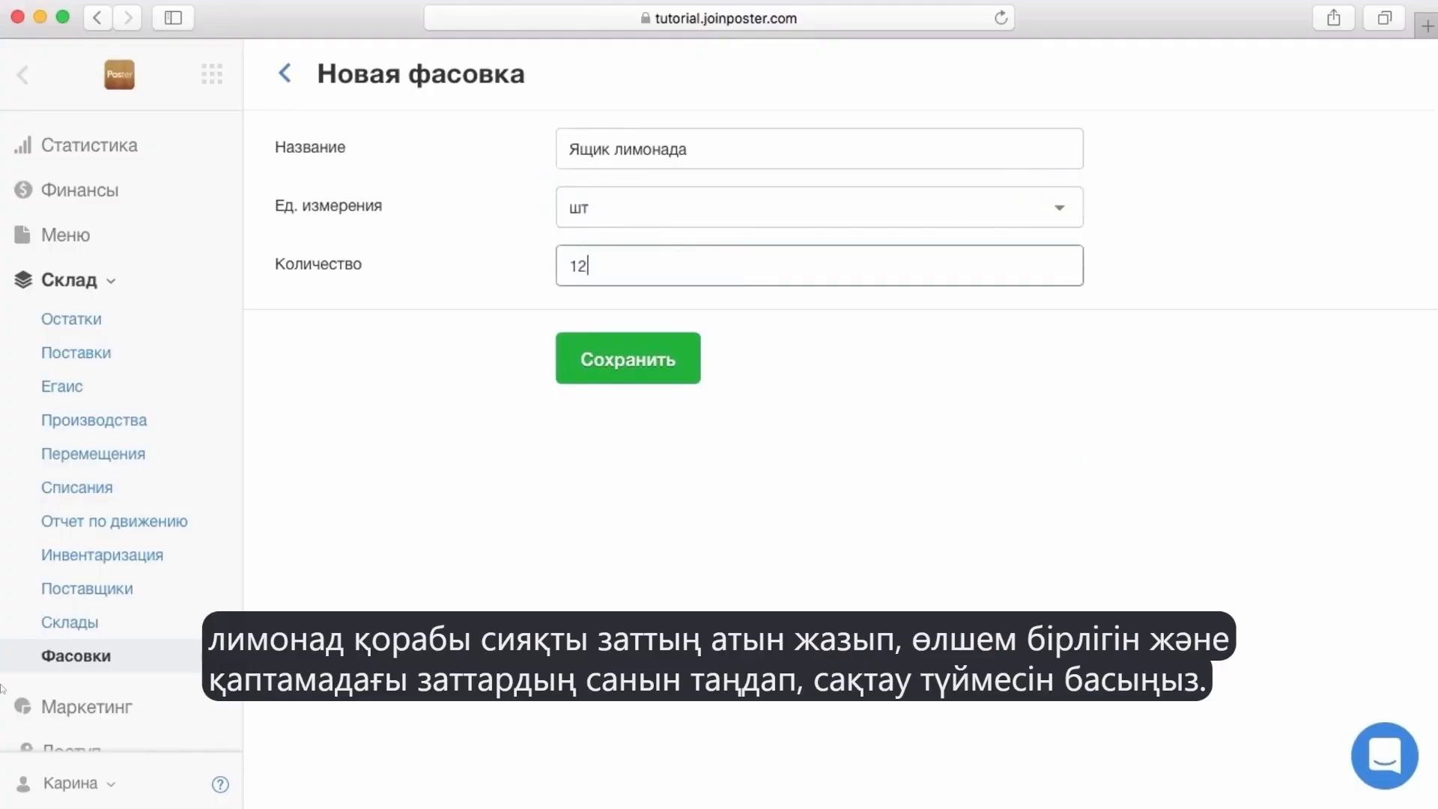
{"action": "left_click", "coordinate": [586, 351]}
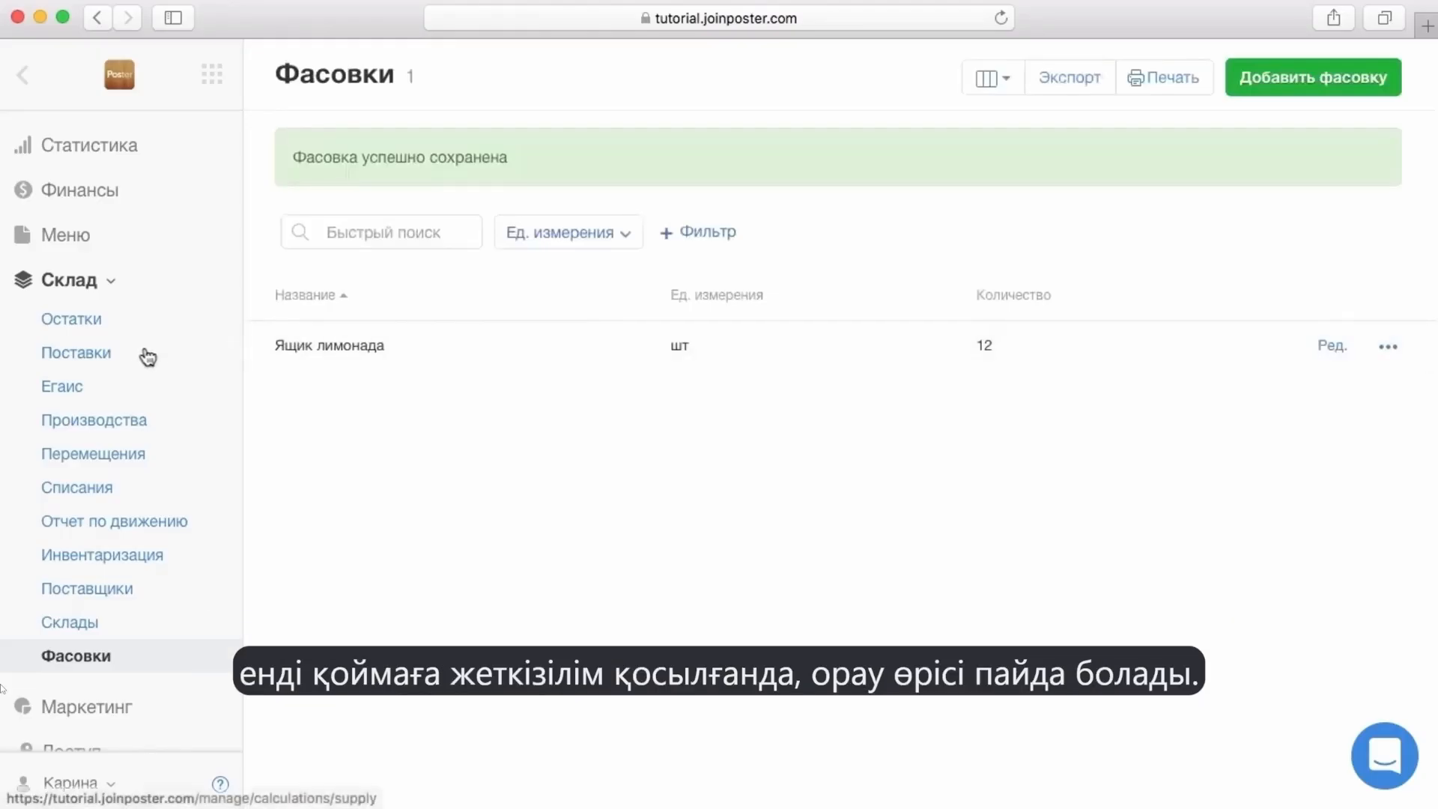
Start a new supply and add Цитрусовый лимонад as its item with the Ящик лимонада packaging
{"action": "left_click", "coordinate": [90, 352]}
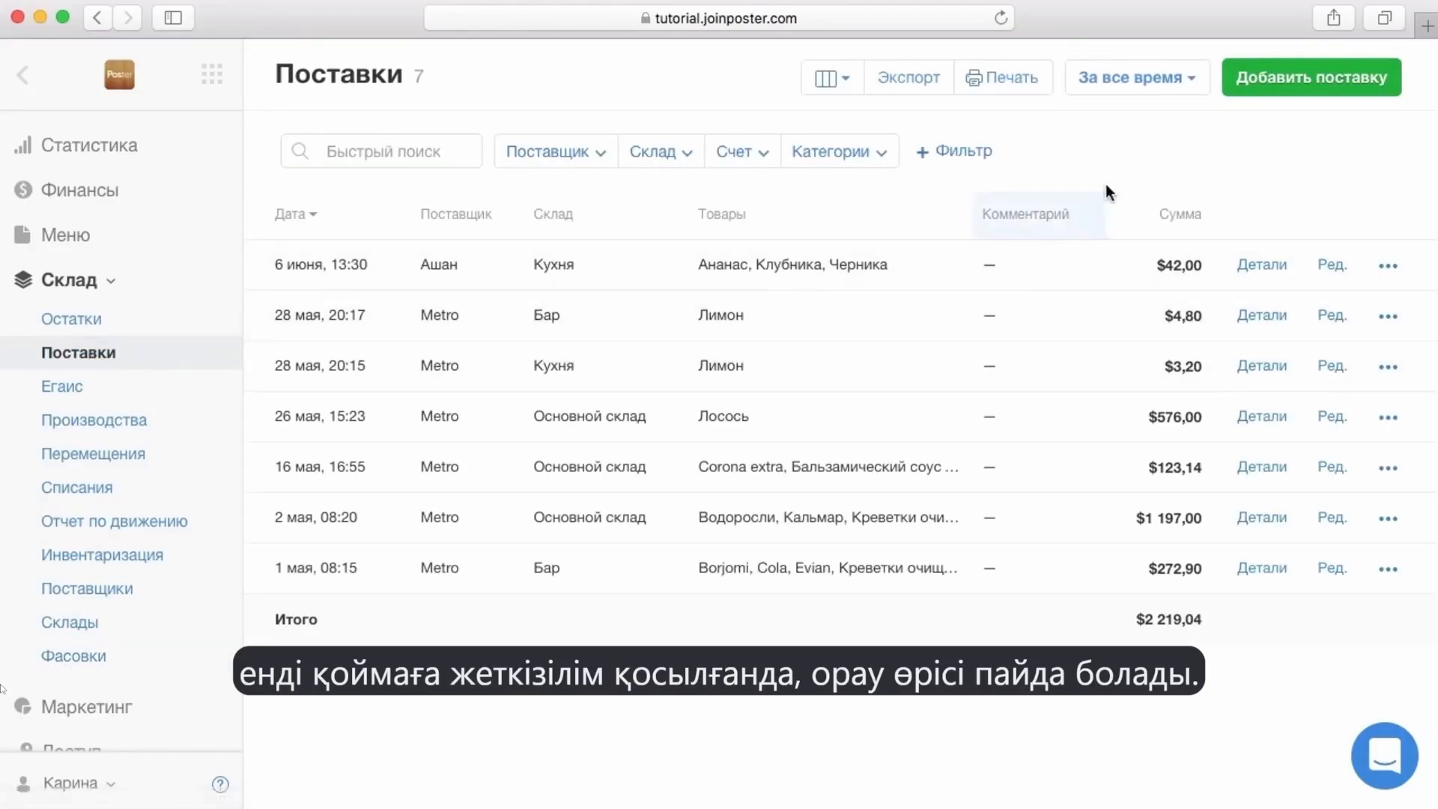
{"action": "left_click", "coordinate": [1282, 75]}
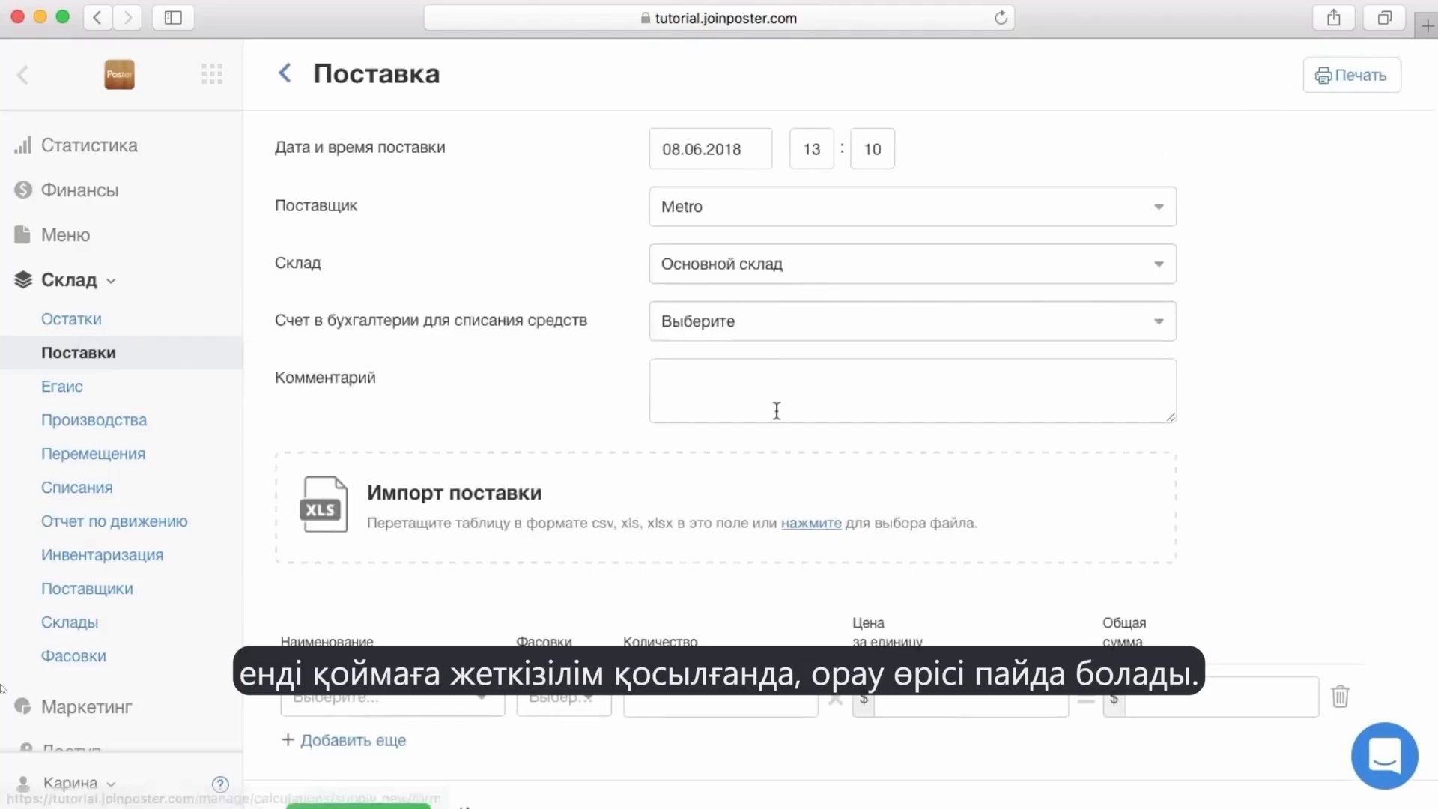
{"action": "left_click", "coordinate": [396, 703]}
{"action": "type", "text": "Цитр"}
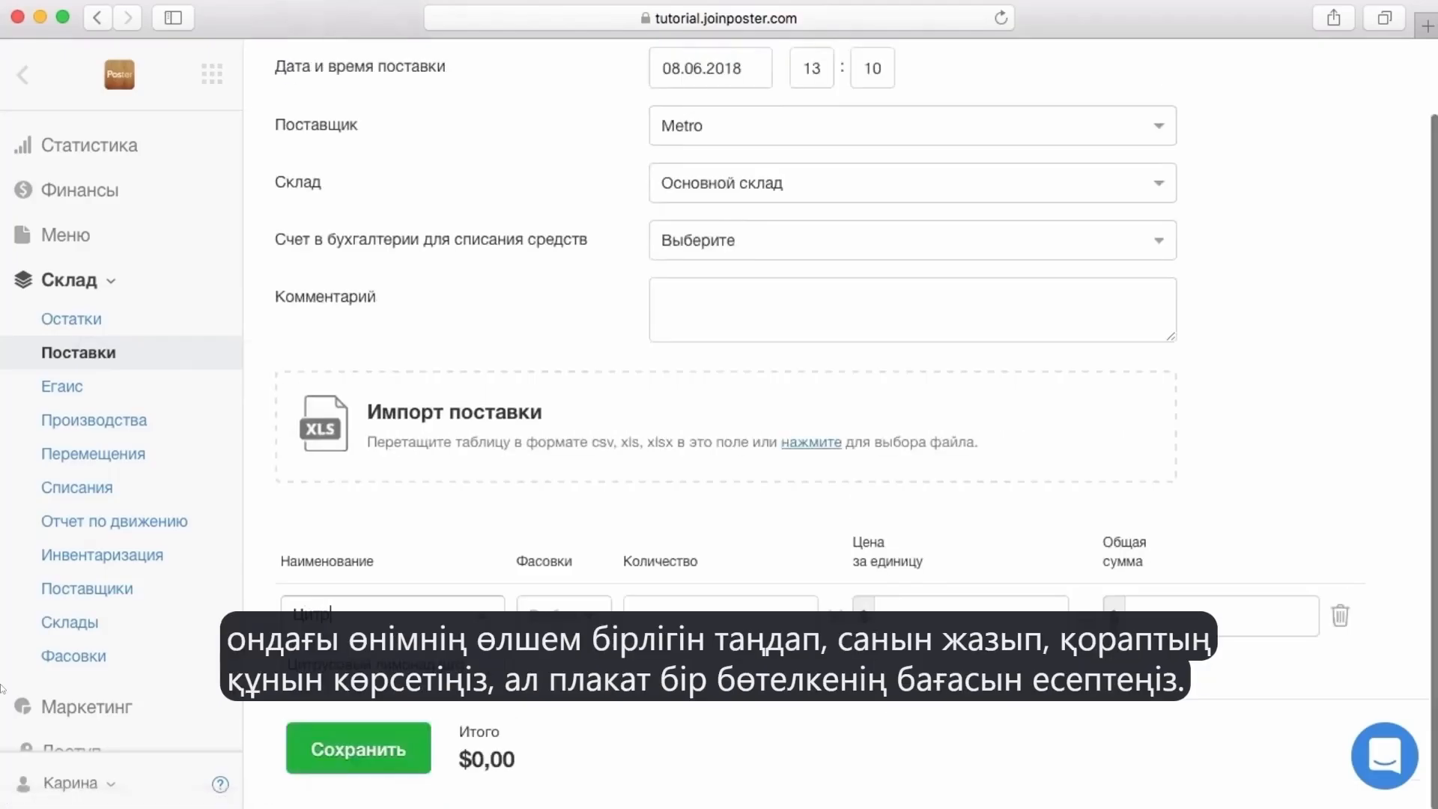
{"action": "key", "text": "Return"}
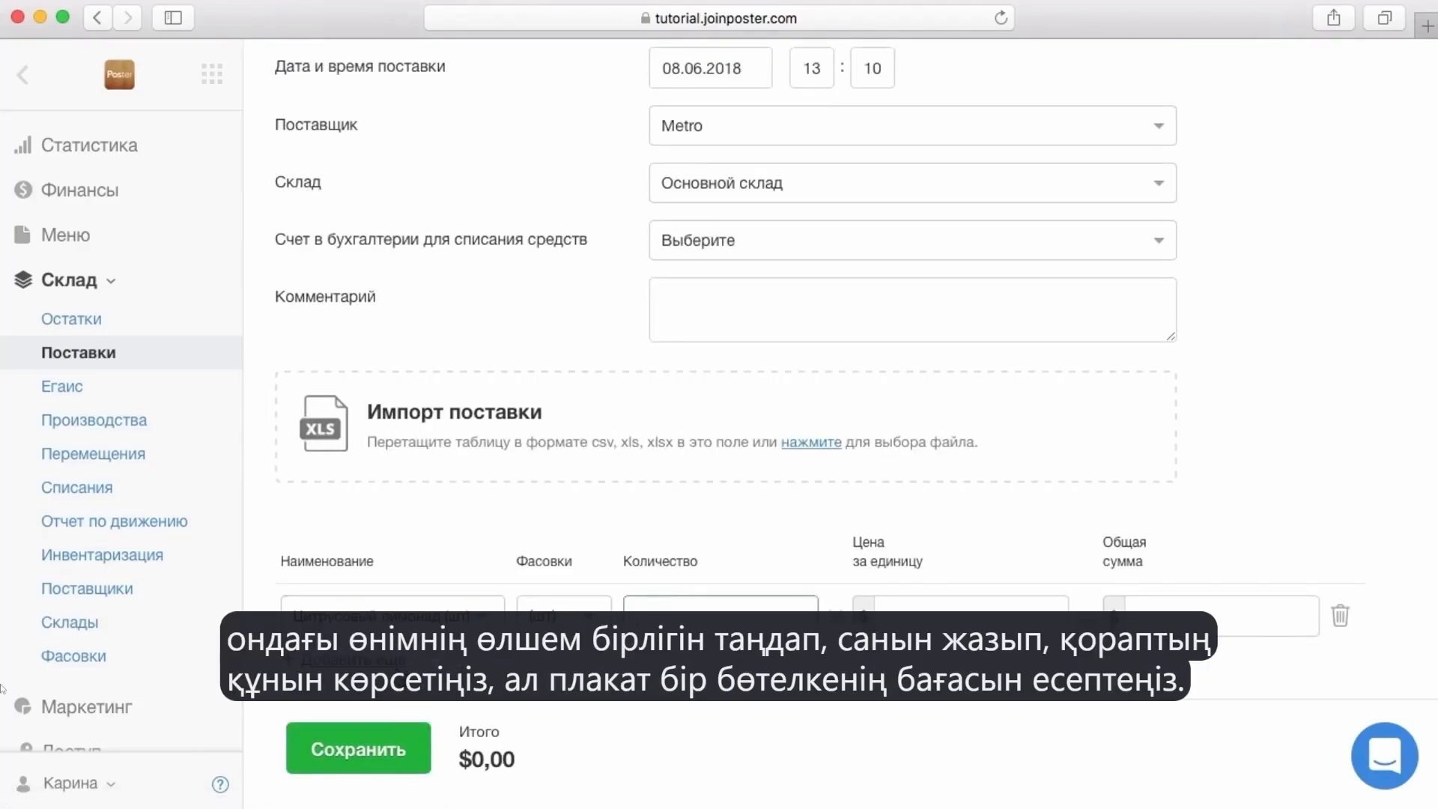
{"action": "left_click", "coordinate": [595, 620]}
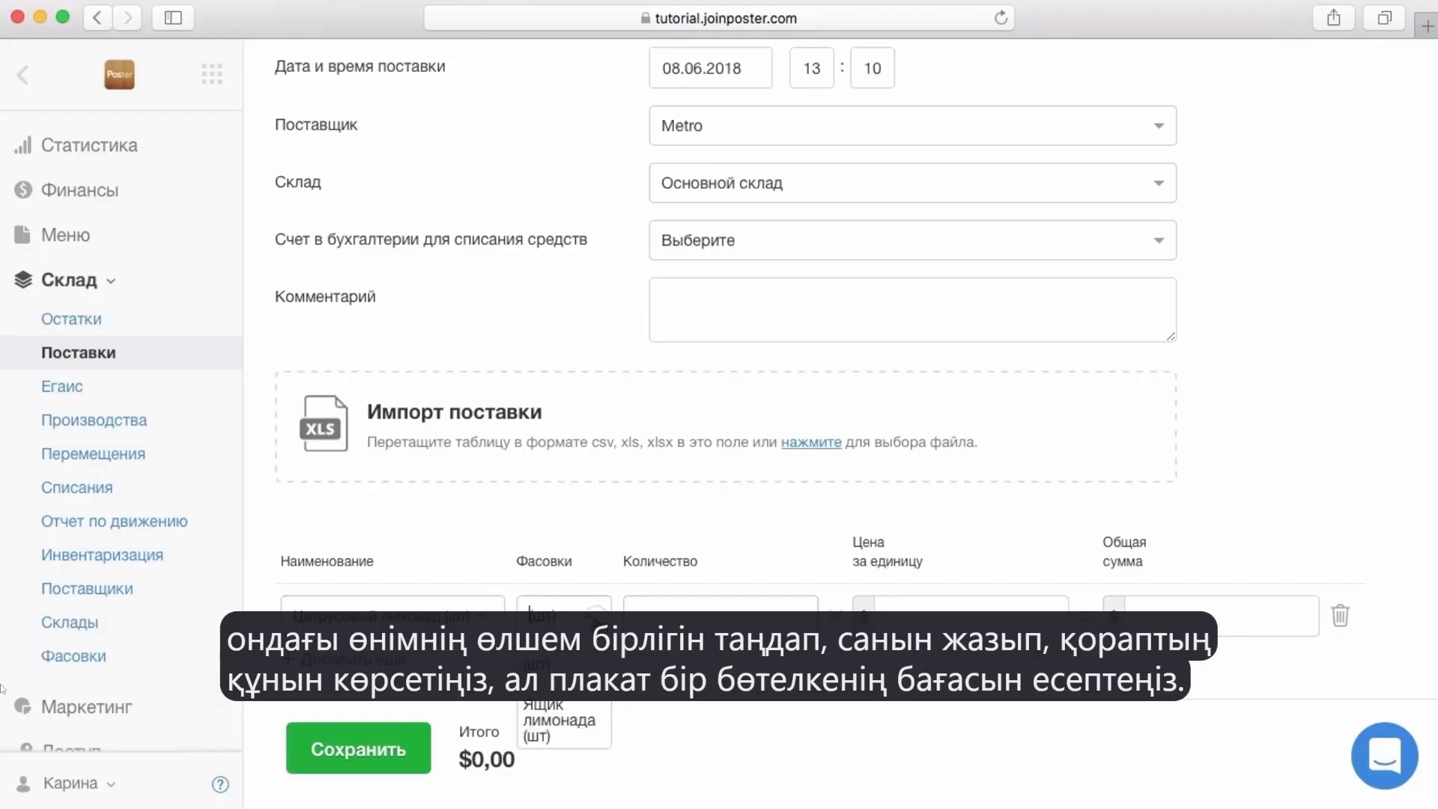
{"action": "left_click", "coordinate": [578, 715]}
Set the lemonade quantity to 1 box with a total sum of $17.5, and save the supply
{"action": "left_click", "coordinate": [657, 611]}
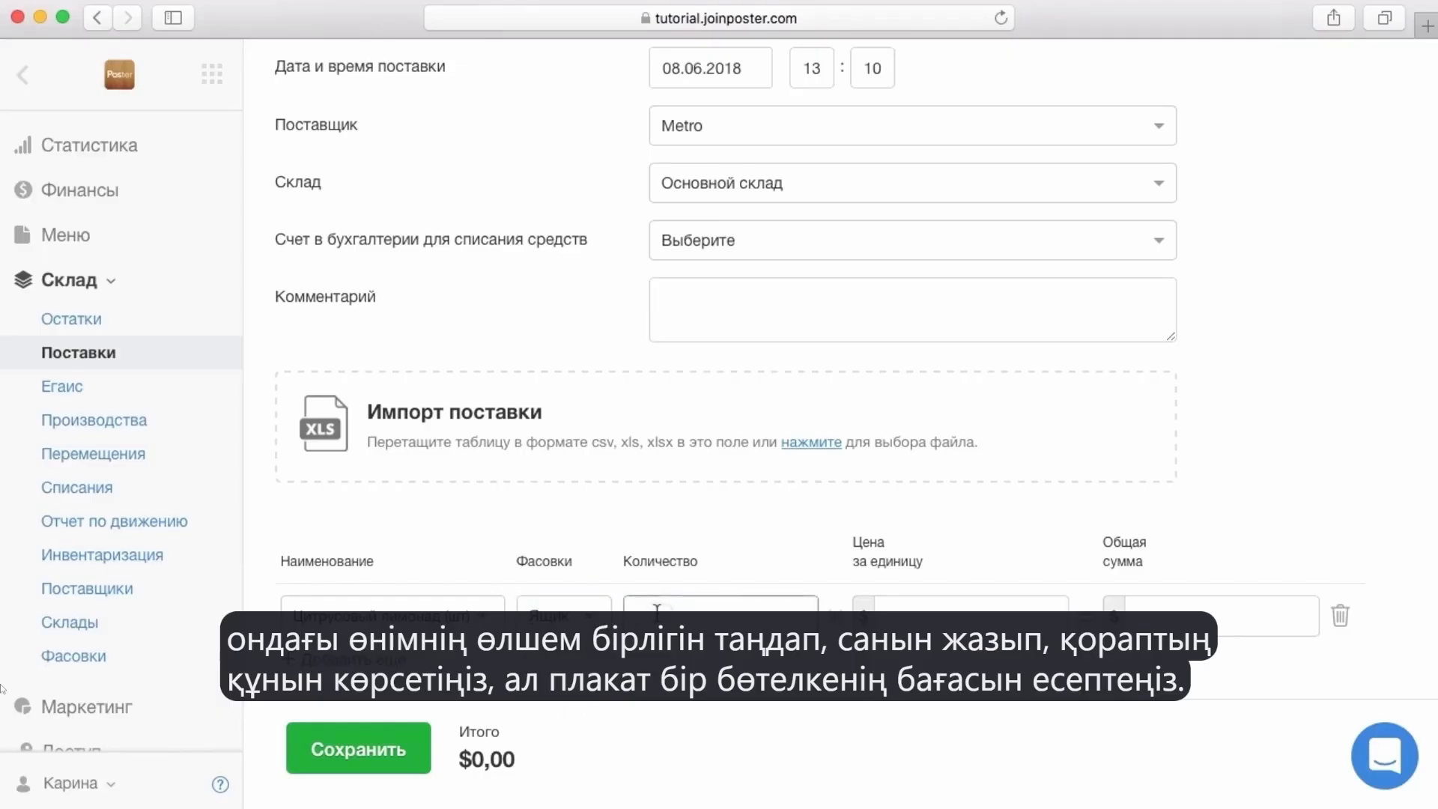
{"action": "left_click", "coordinate": [1214, 613]}
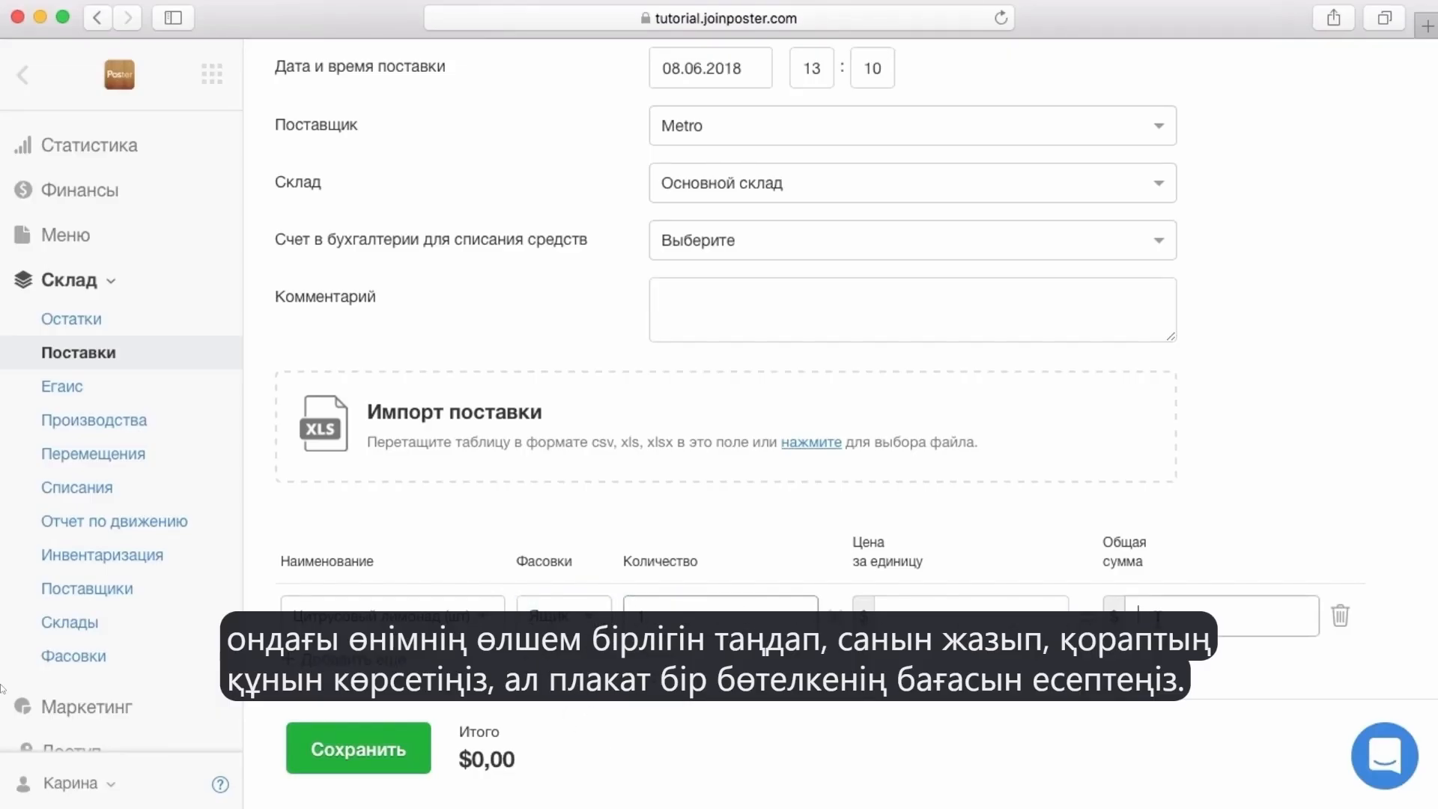
{"action": "type", "text": "17.5"}
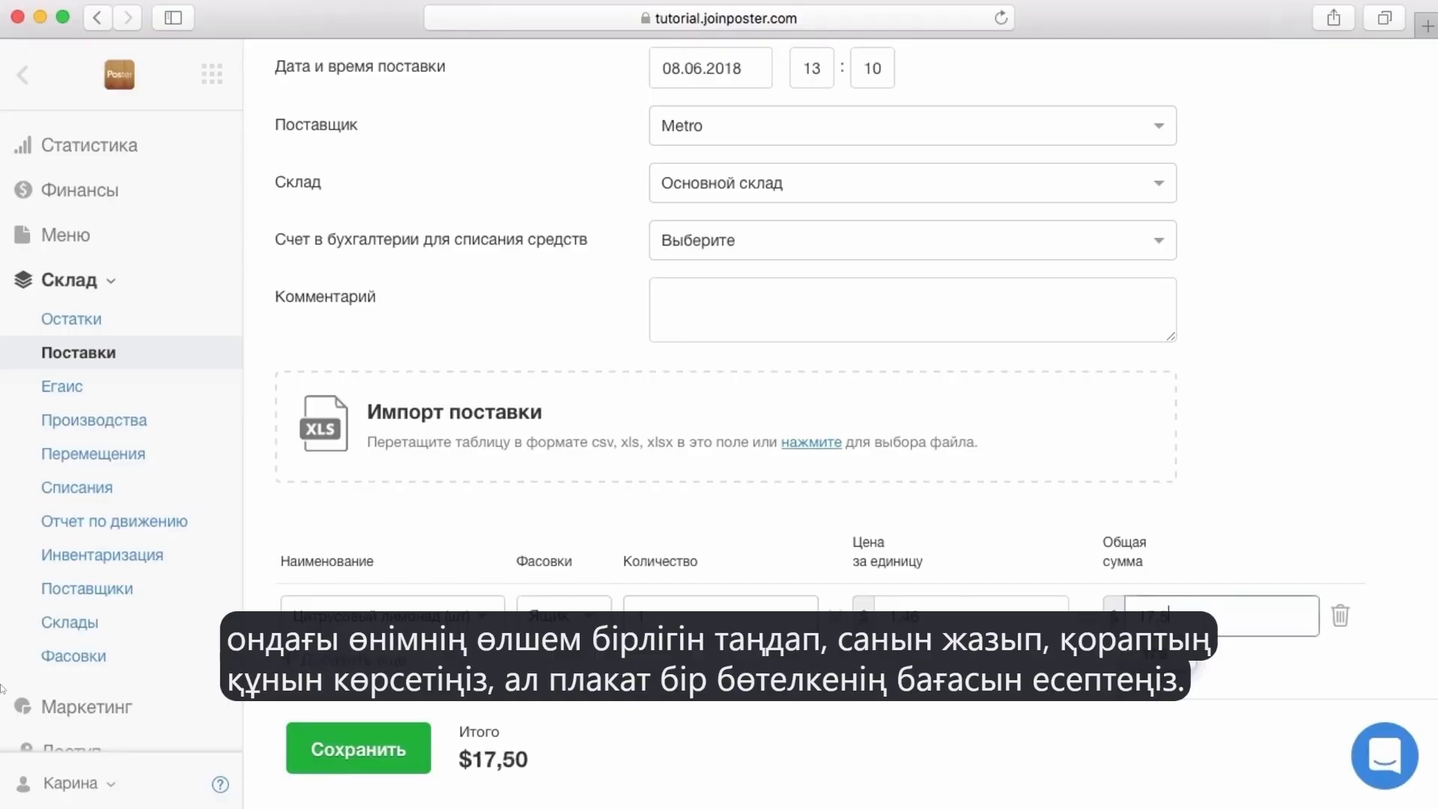
{"action": "left_click", "coordinate": [400, 748]}
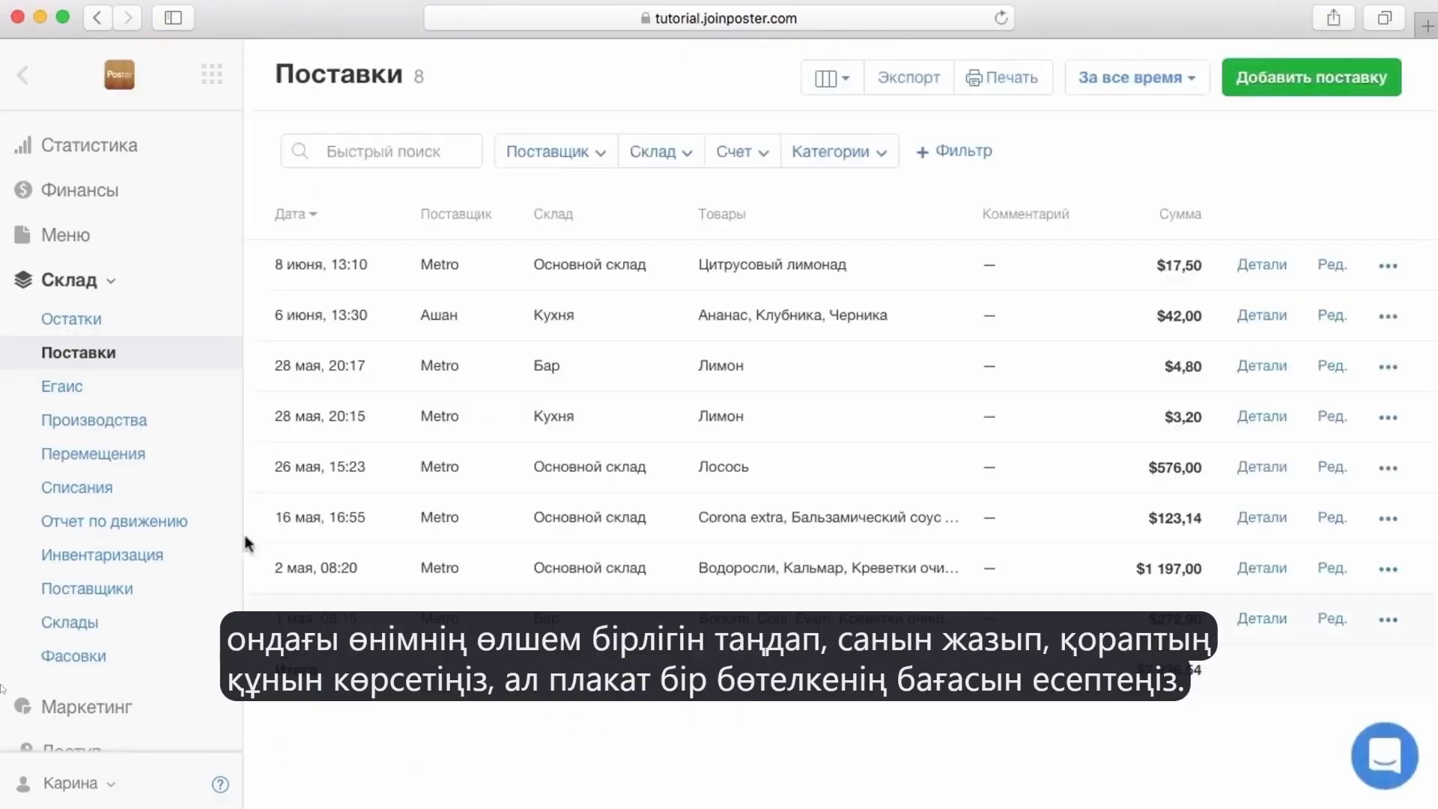
Search the warehouse stock balances for лимонад
{"action": "left_click", "coordinate": [73, 321]}
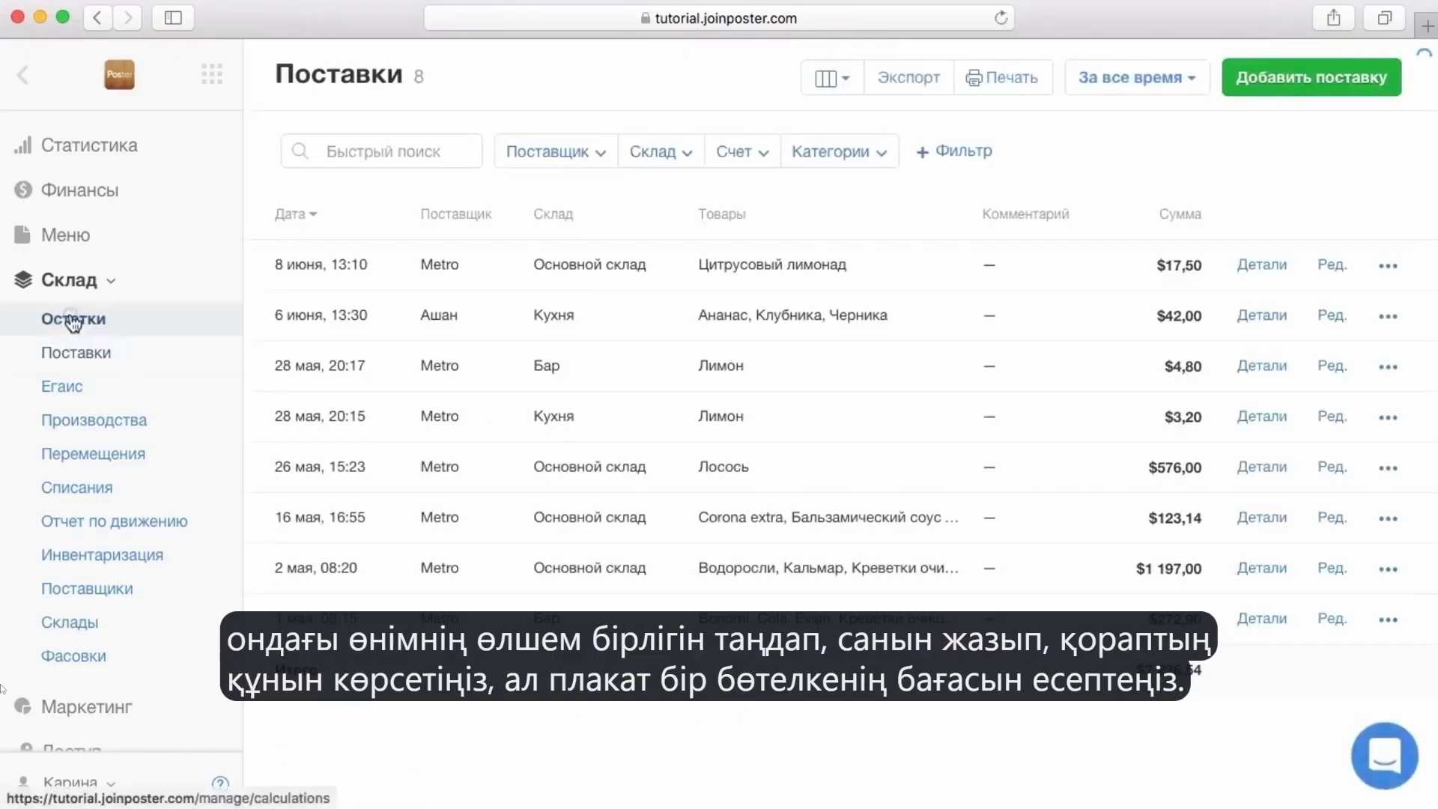
{"action": "left_click", "coordinate": [364, 151]}
{"action": "type", "text": "лимонад"}
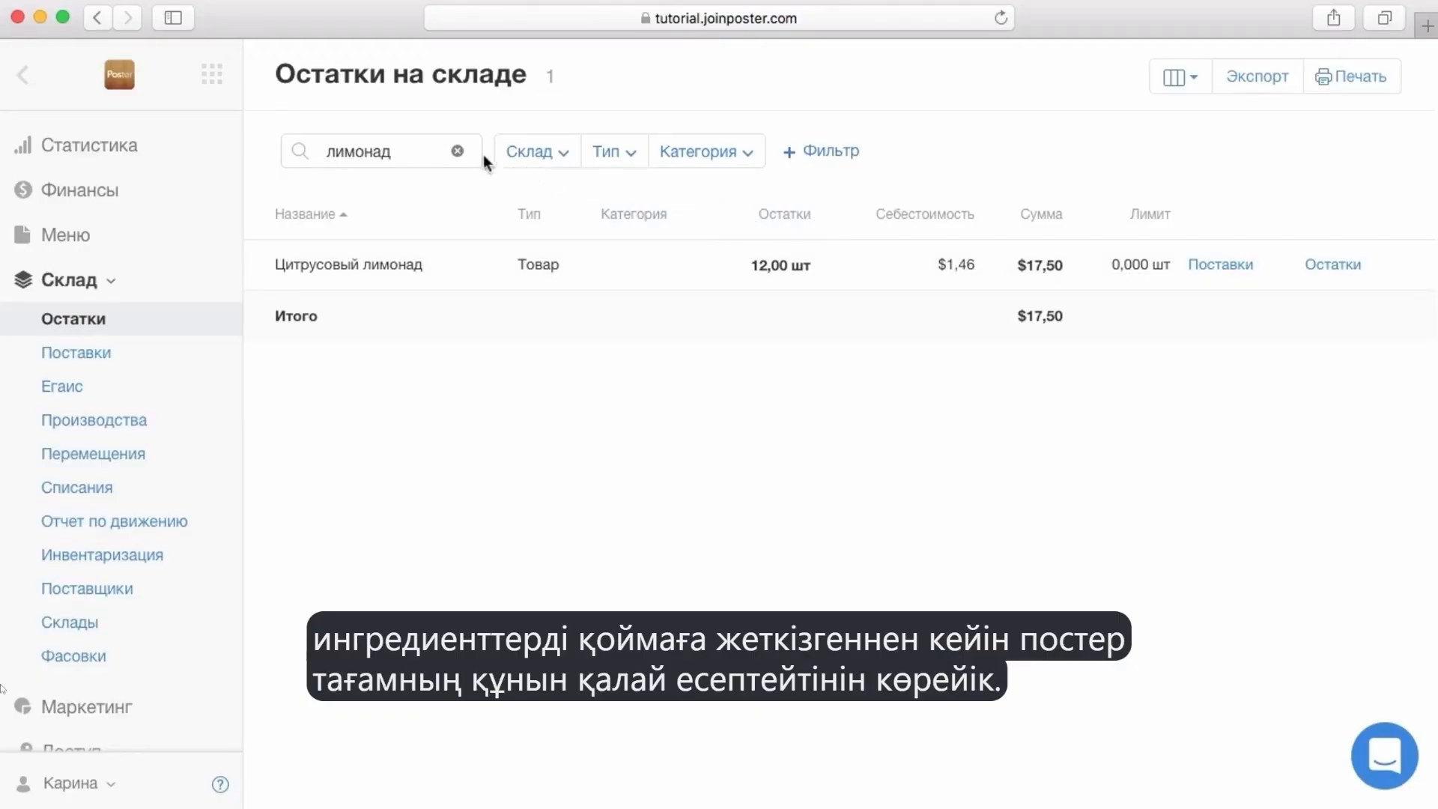
Search the stock balances for лосось instead and show the supplies of Лосось
{"action": "left_click", "coordinate": [457, 150]}
{"action": "type", "text": "лосось"}
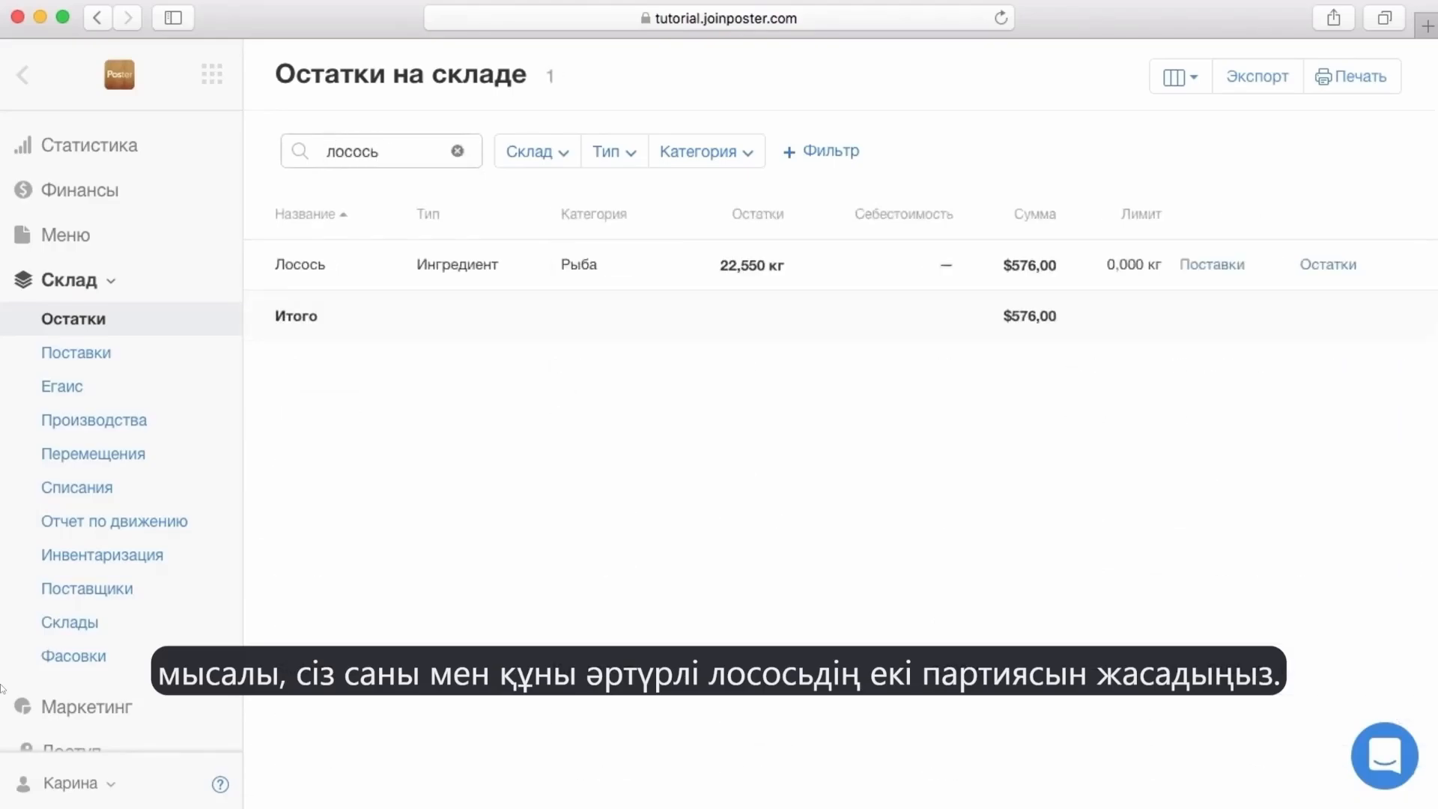
{"action": "left_click", "coordinate": [1205, 275]}
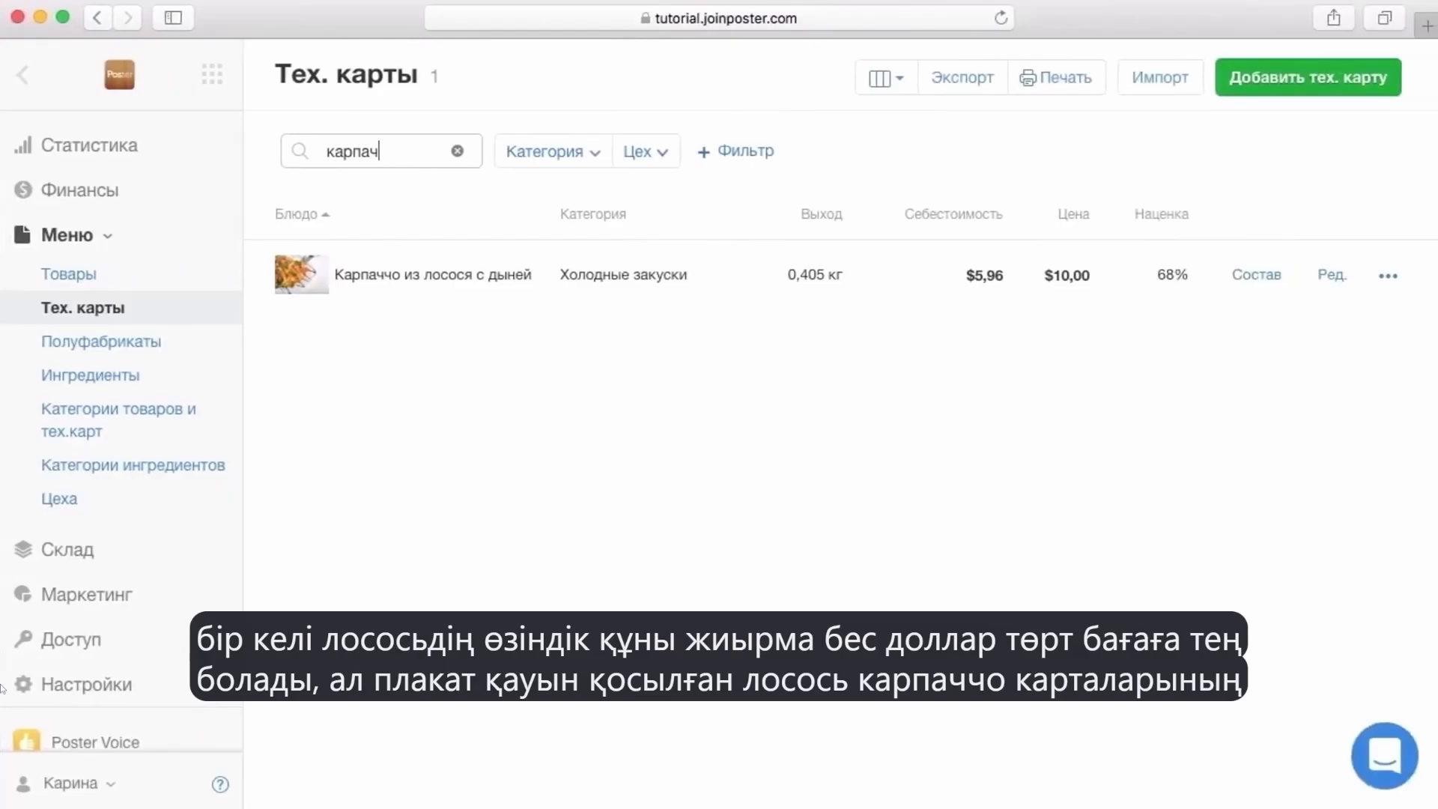
Show the composition of the Карпаччо из лосося с дыней dish in the recipe cards
{"action": "left_click", "coordinate": [1261, 277]}
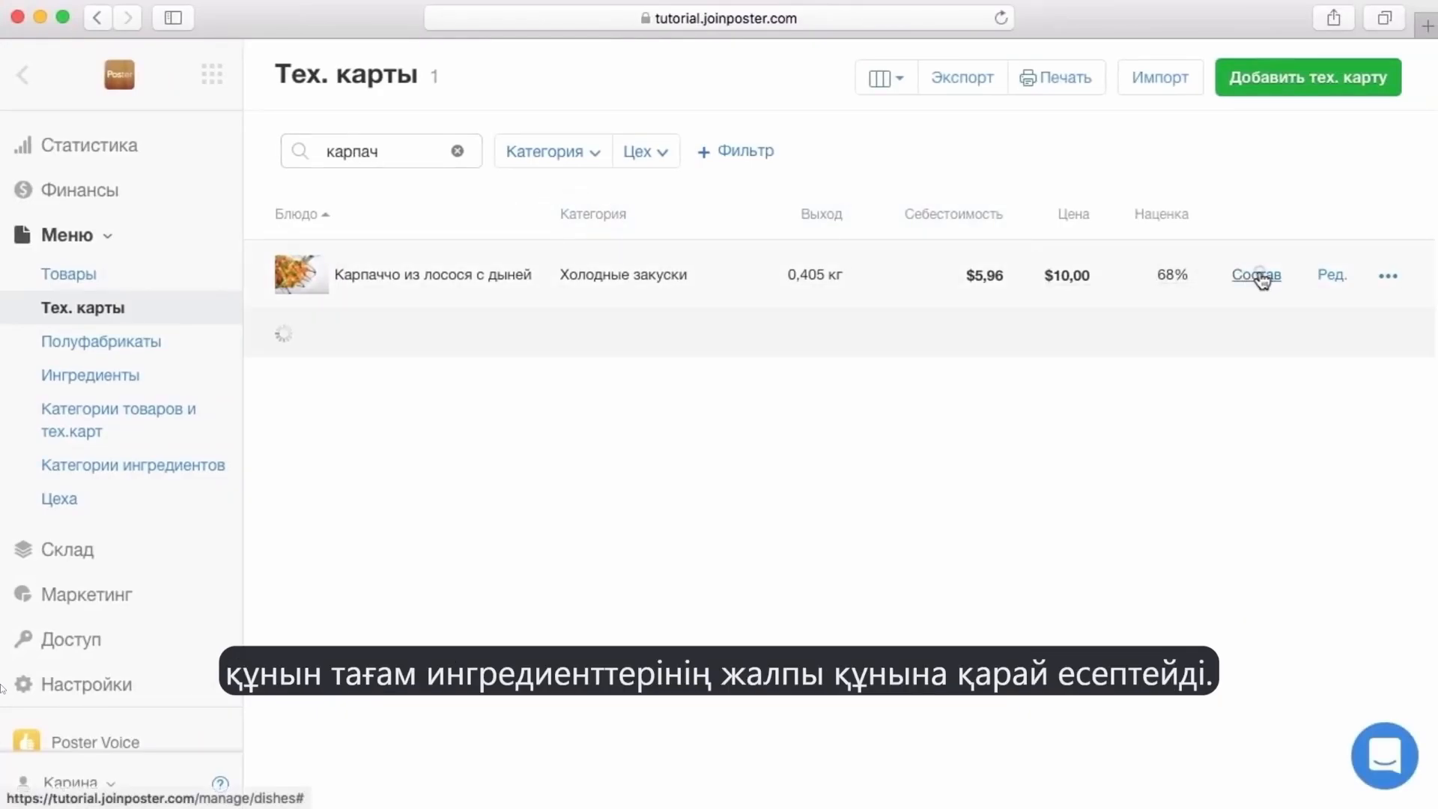